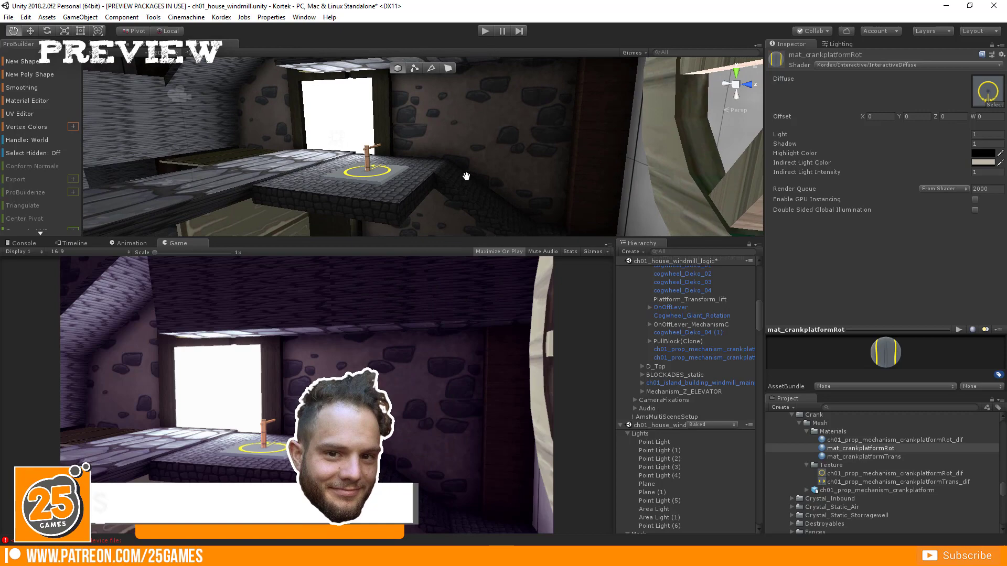
left_click_drag(466, 176, 418, 144)
Step: Switch to Photoshop and apply the Offset filter to the Stones_Base layer and to the Stone_middle layer
left_click(194, 6)
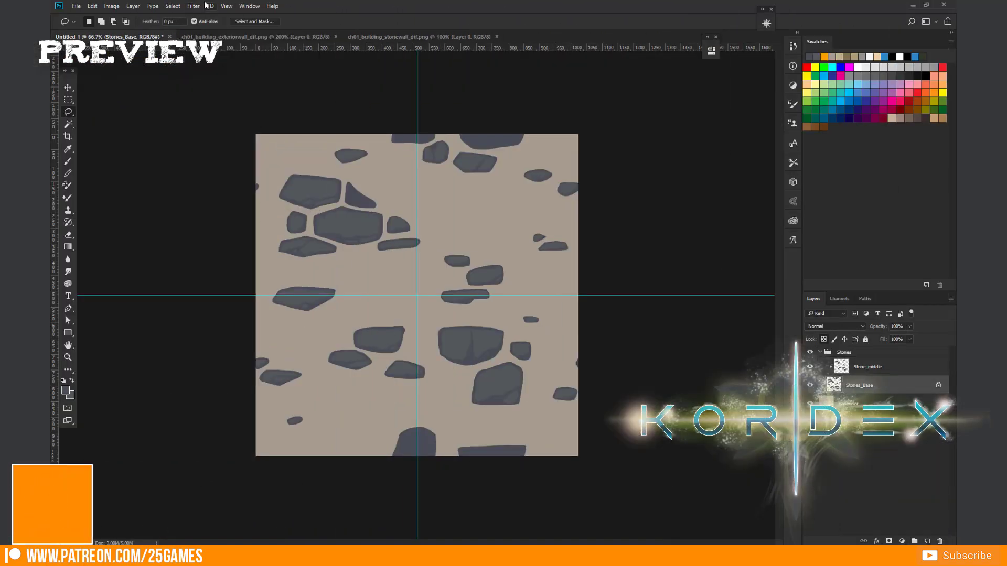
left_click(341, 247)
left_click(554, 164)
left_click(867, 370)
left_click(193, 6)
left_click(341, 246)
left_click(554, 164)
Step: Outline a patch on the Stone_middle layer with the Lasso, fill it with the foreground colour, and deselect
scroll(304, 295, "up", 2)
mouse_move(305, 315)
left_mouse_down()
mouse_move(355, 273)
mouse_move(374, 323)
left_mouse_up()
key("alt+BackSpace")
key("ctrl+d")
scroll(256, 298, "down", 2)
left_click_drag(658, 300, 663, 260)
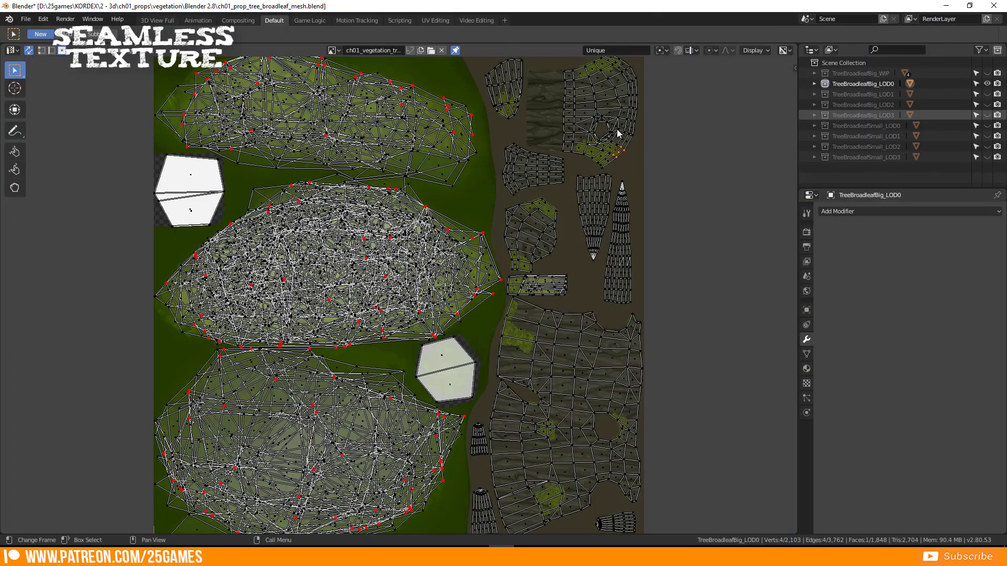
Step: Switch to Blender and move the upper bark UV island with the round hole out past the texture's right border
left_click(616, 132)
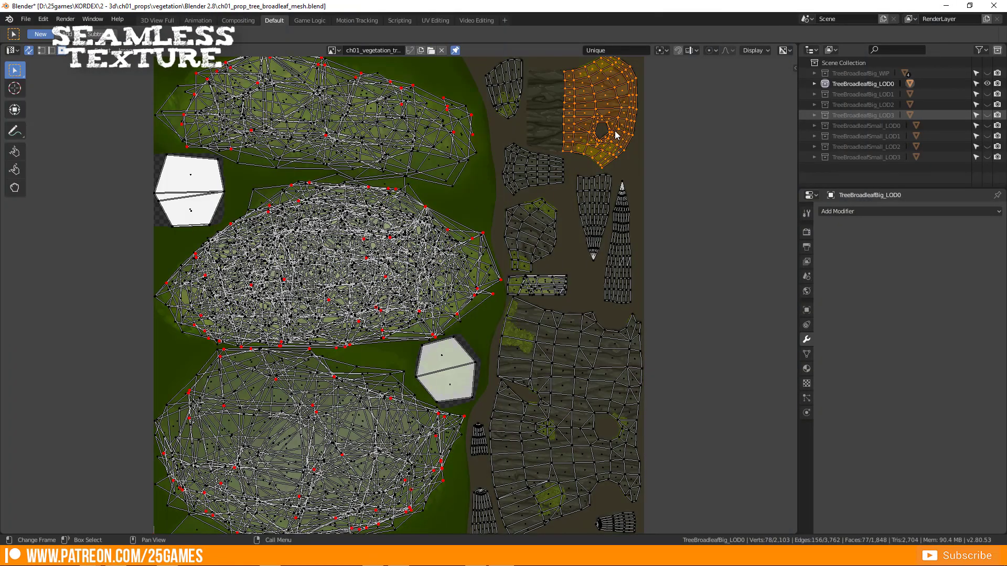
key("g")
left_click(716, 136)
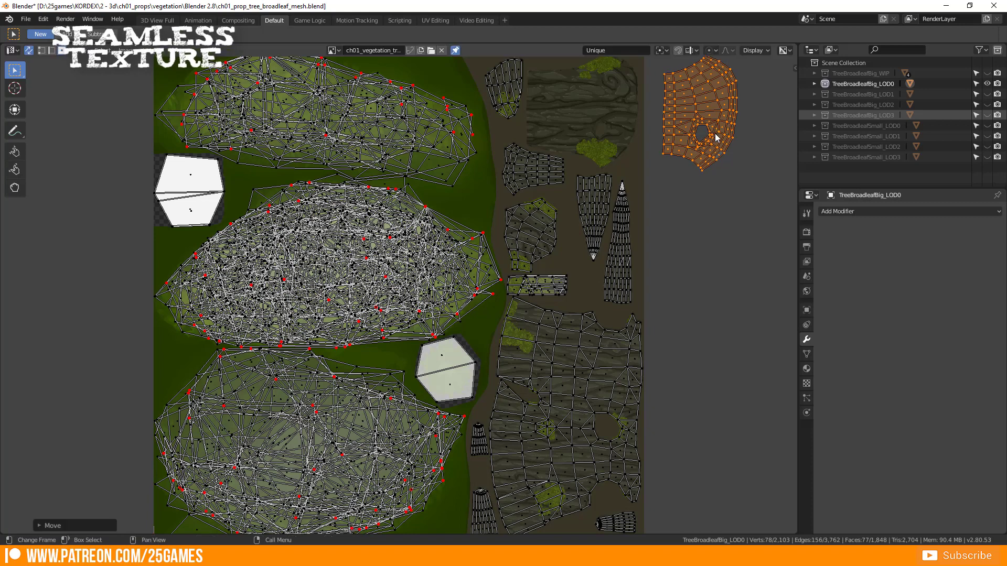
Step: Enable Repeat Image in the UV editor so the tree texture tiles beyond its borders
left_click(753, 50)
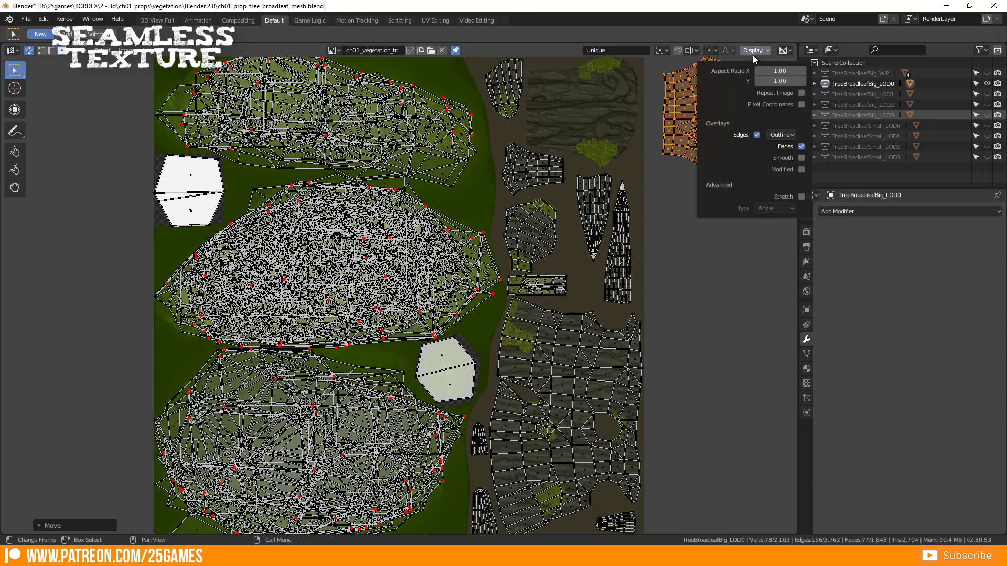
left_click(802, 94)
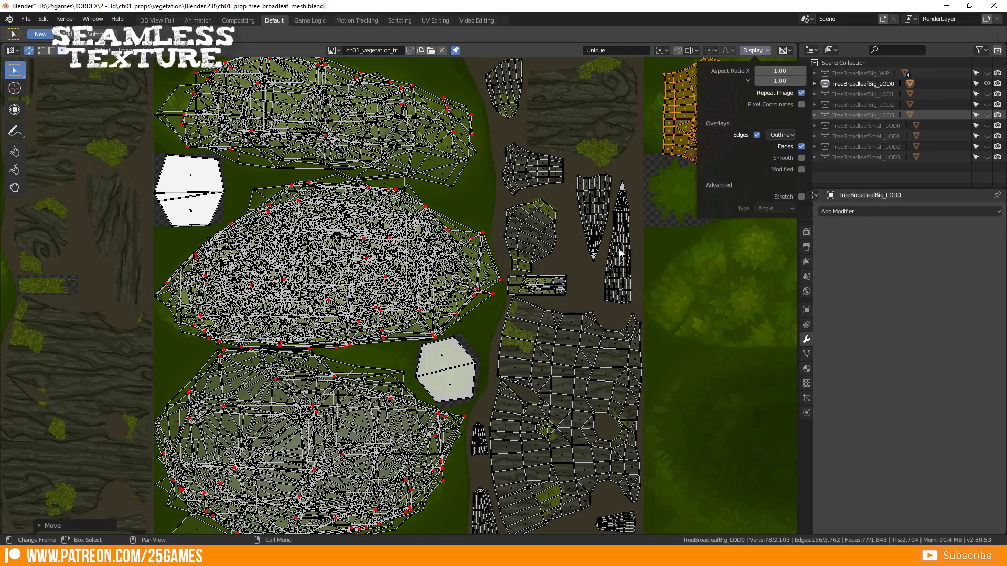
scroll(623, 259, "down", 3)
left_click_drag(501, 236, 545, 255)
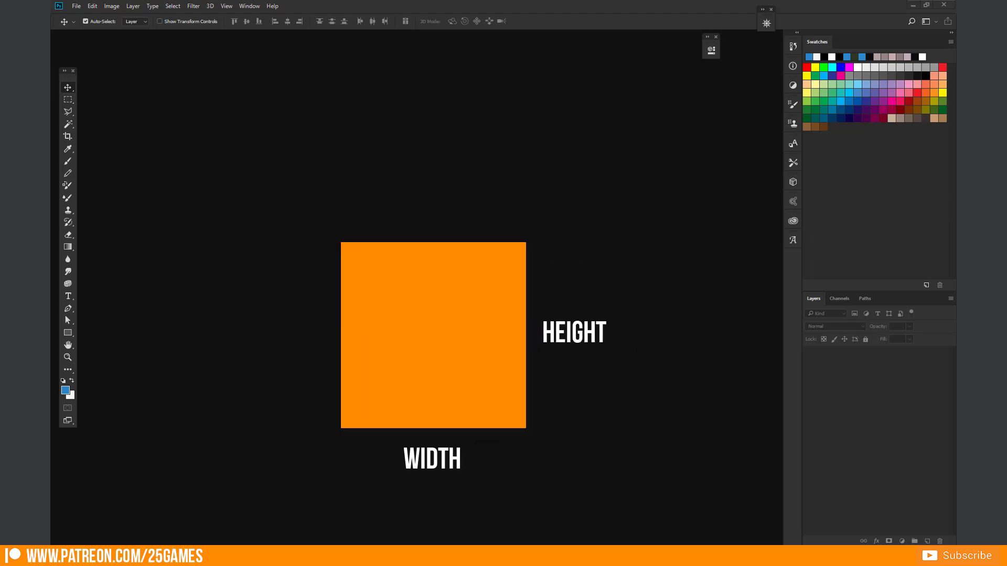
Step: Switch to Photoshop and create a new 1024 x 1024 pixel document
key("ctrl+n")
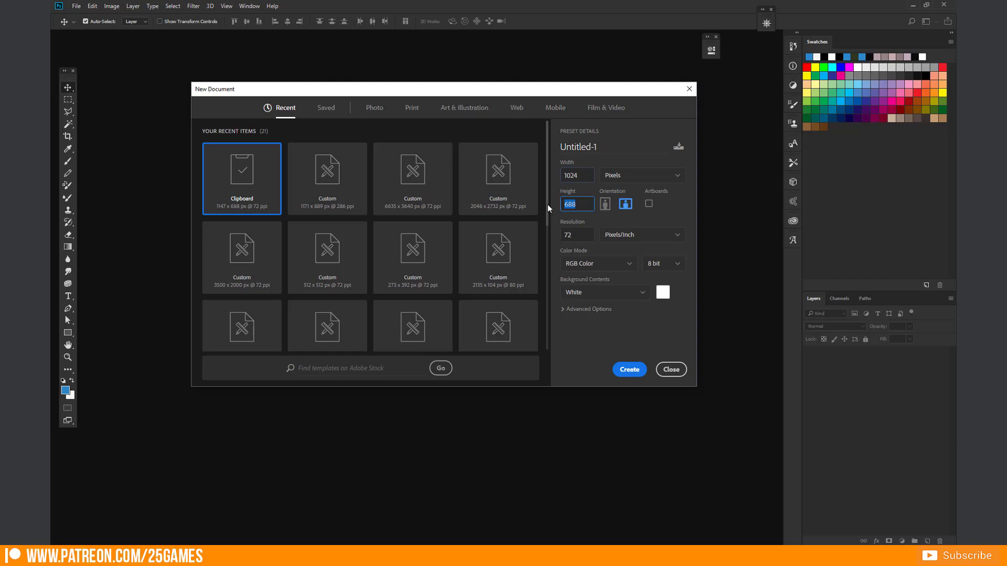
type("1024")
left_click(628, 369)
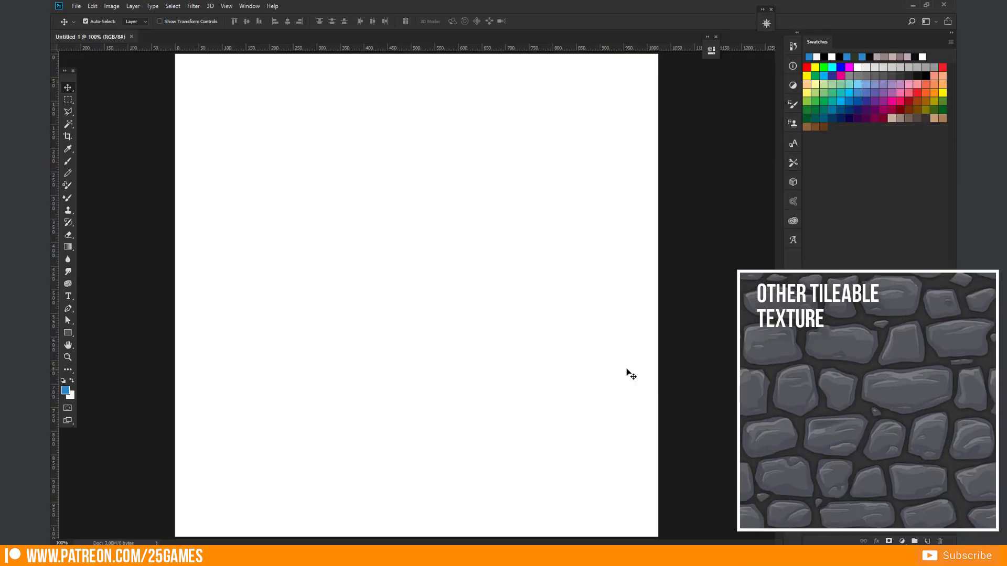
key("ctrl+minus")
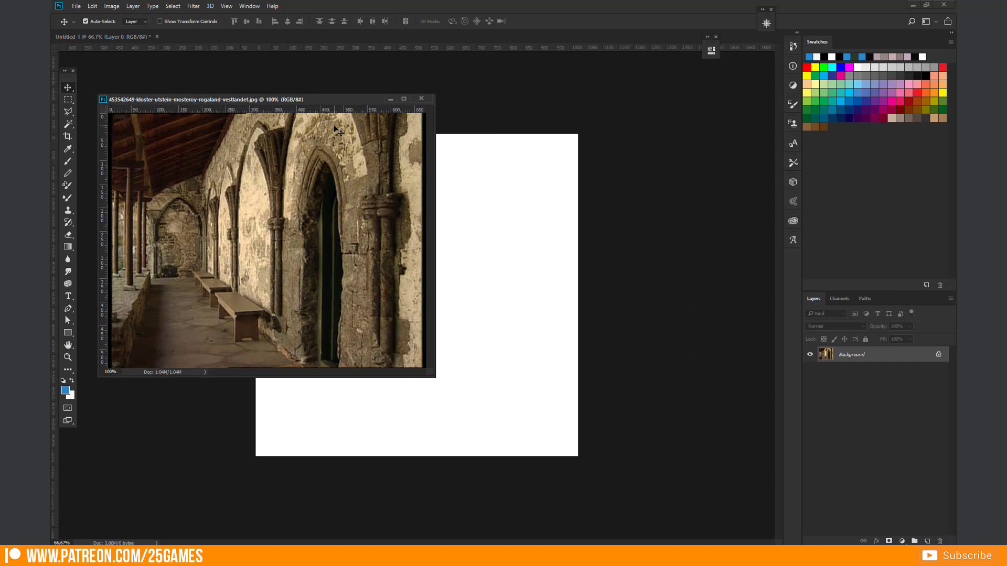
Step: Dock the cloister photo as a tab, sample beige from its plaster wall, and fill the new document's layer with it
left_click_drag(149, 100, 211, 39)
key("b")
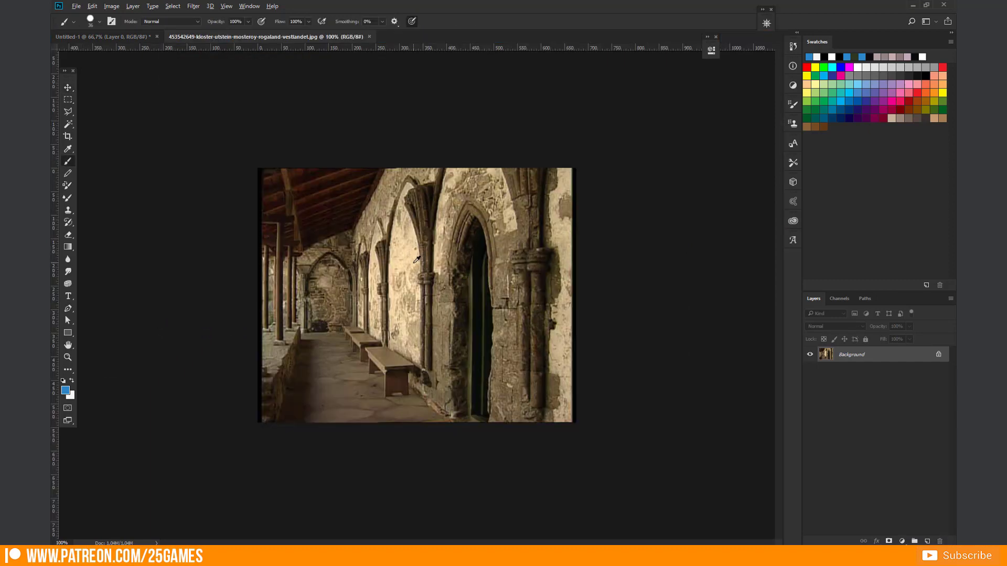
left_click(412, 263, "alt")
key("x")
key("ctrl+Tab")
key("ctrl+BackSpace")
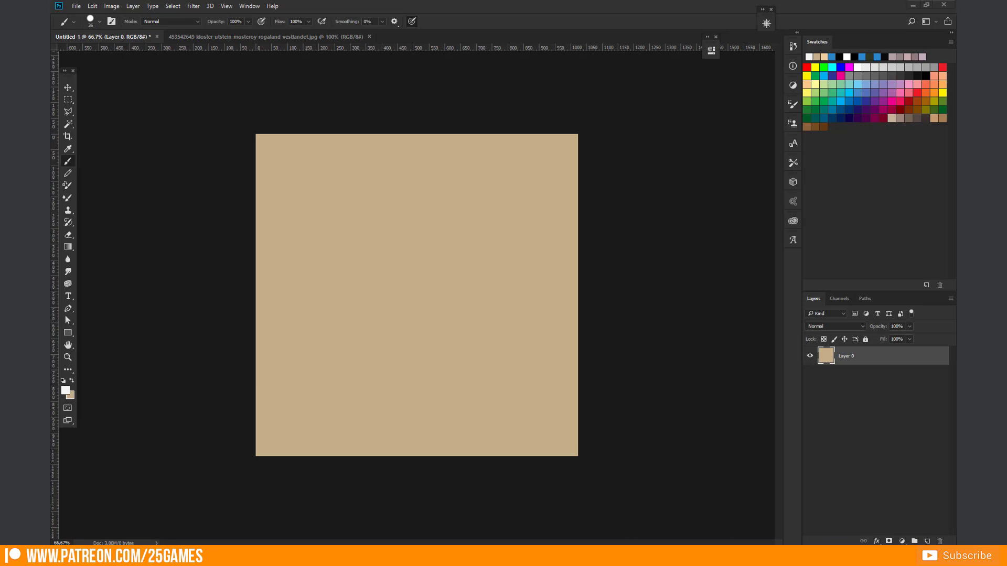
Step: Sample the grey wall colour from ch01_building_exteriorwall_dif.png and return to the untitled document
left_click_drag(359, 1, 408, 38)
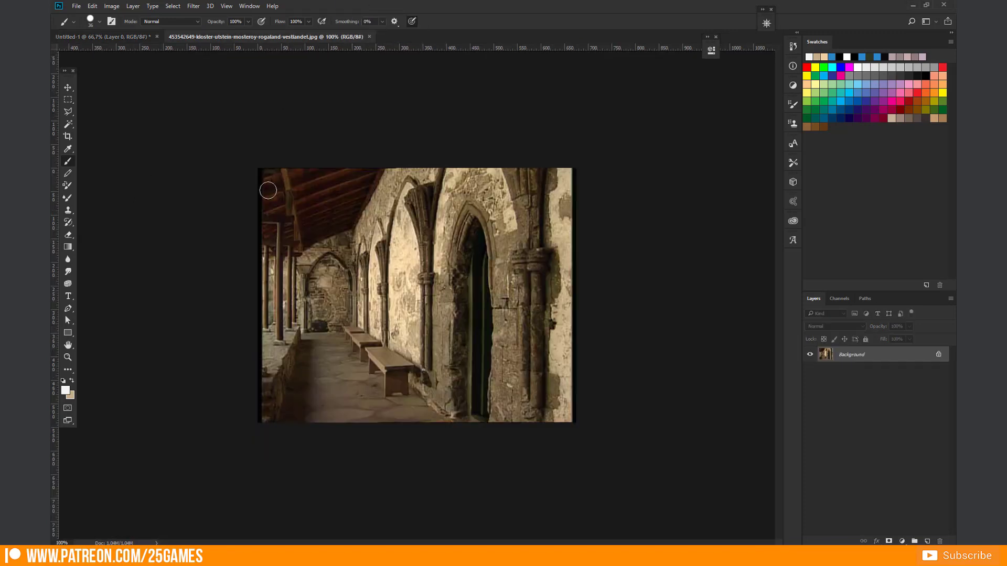
key("ctrl+plus")
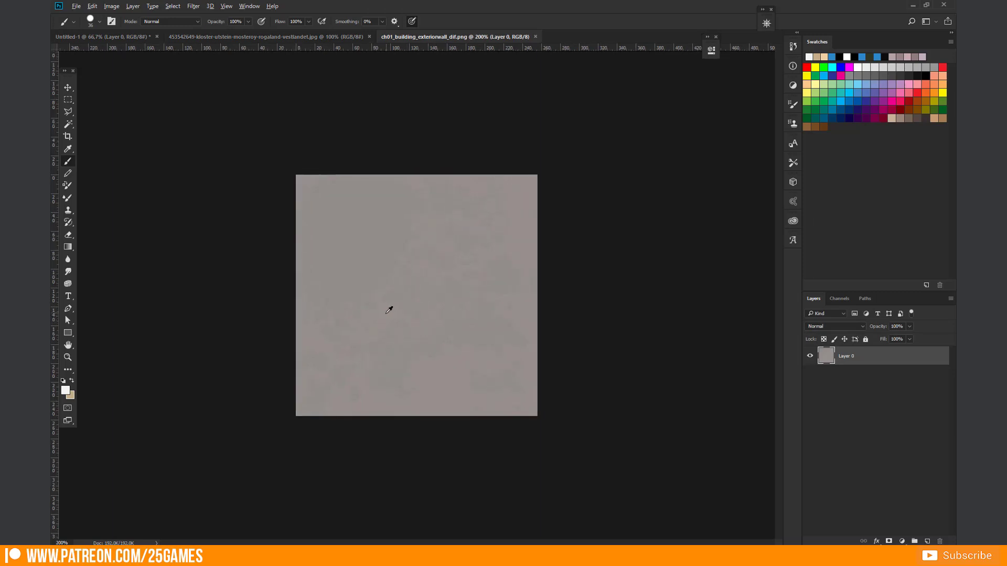
left_click(384, 315, "alt")
left_click(105, 37)
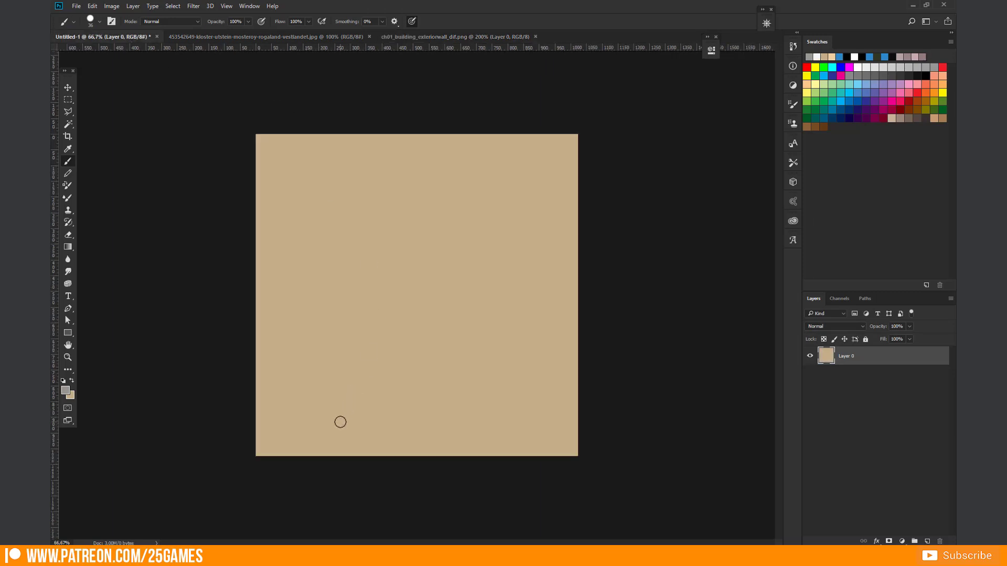
Step: Fill the base layer with the sampled grey and cover it with a new beige-filled layer in Color blend mode
key("x")
key("ctrl+BackSpace")
key("x")
left_click(927, 541)
key("ctrl+BackSpace")
left_click(835, 326)
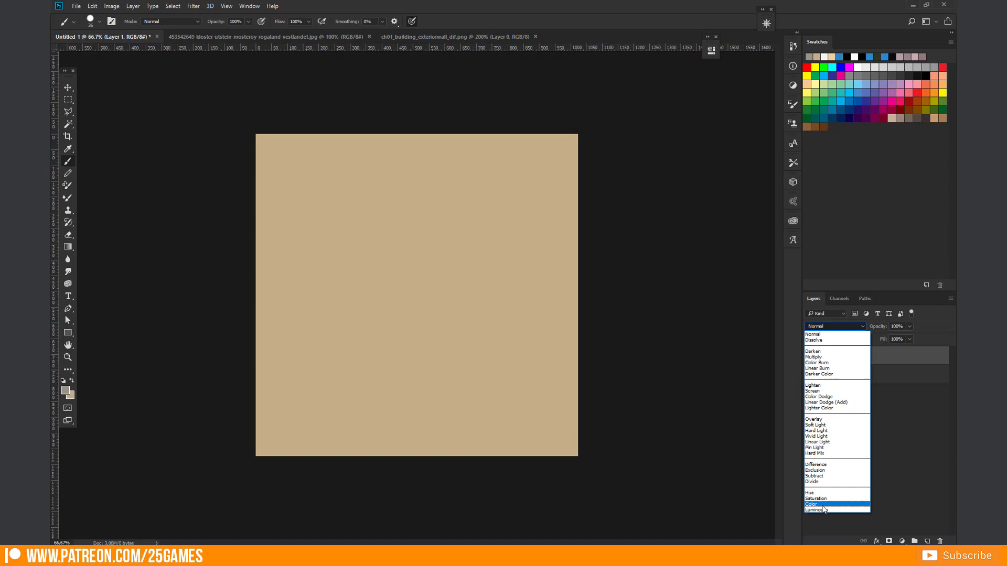
left_click(818, 501)
Step: Merge the beige layer down and rename the resulting layer Basecolor
key("ctrl+e")
double_click(845, 356)
type("Basecolor")
key("Return")
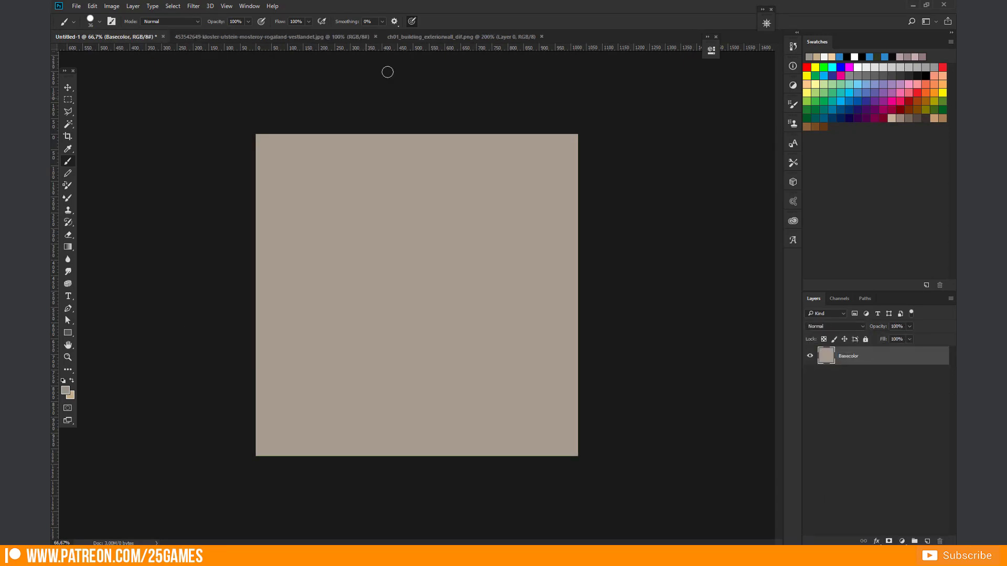
Step: Tint the cloister photo with a Color-mode layer and sample the dark stone grey from ch01_building_stonewall_dif.png for the untitled document
left_click(273, 37)
left_click(105, 37)
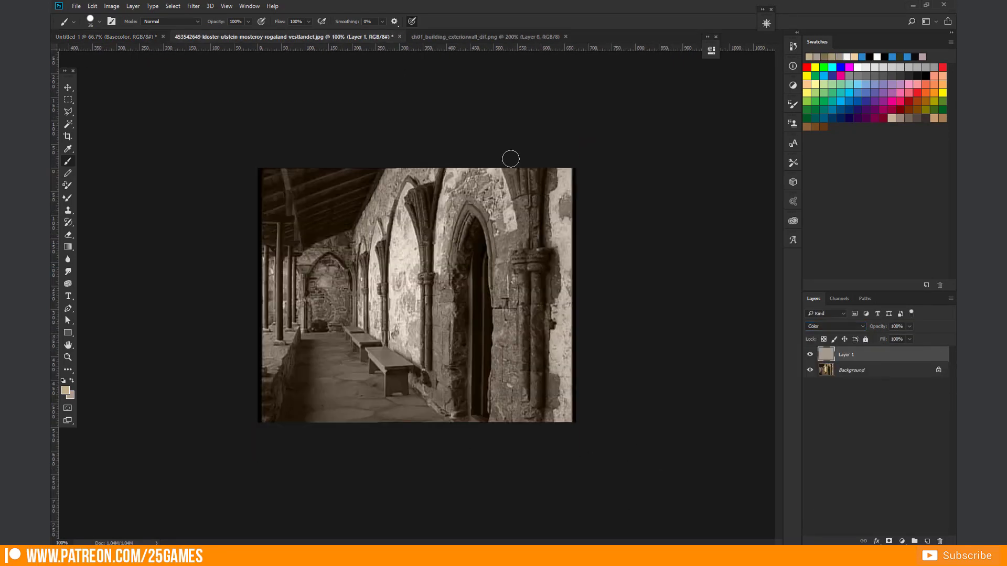
key("ctrl+Tab")
key("ctrl+Tab")
left_click(401, 246, "alt")
key("ctrl+Tab")
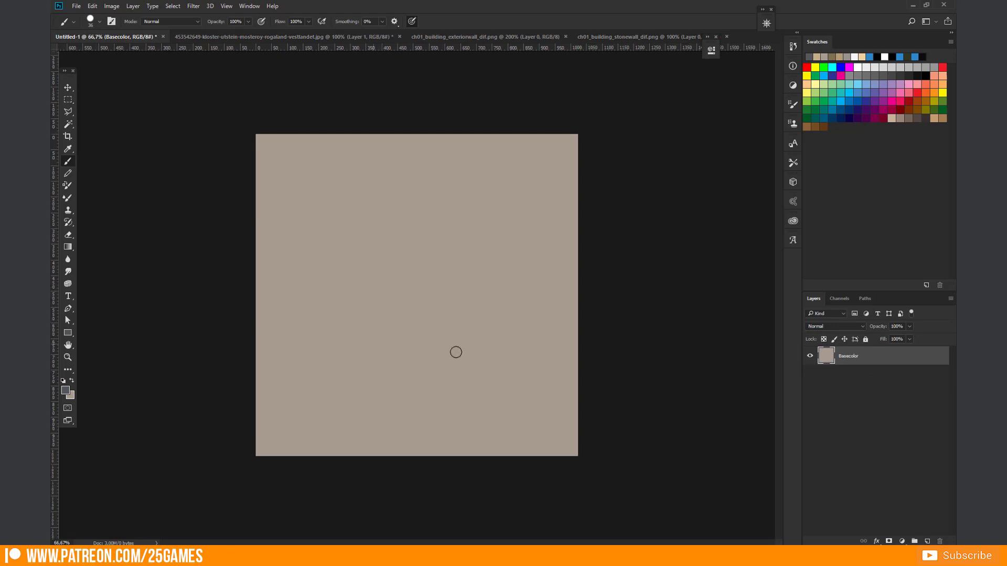
Step: Add a new layer above Basecolor and reduce the brush size
left_click(928, 540)
scroll(692, 373, "down", 1)
scroll(692, 373, "up", 1)
key("bracketleft")
key("bracketleft")
key("bracketleft")
key("bracketleft")
key("bracketleft")
key("bracketleft")
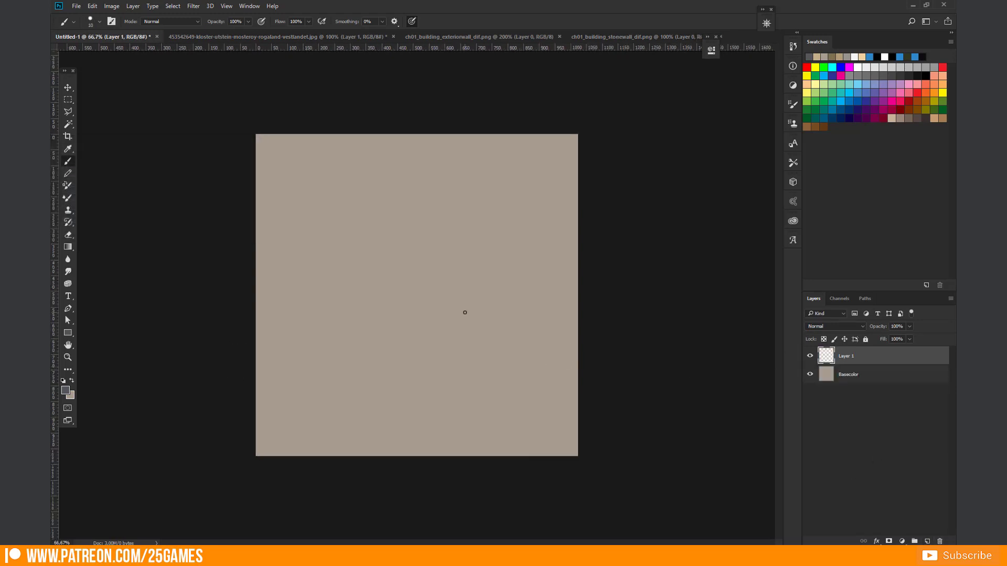
Step: Lasso a stone in the canvas's upper-left area, fill it with the dark grey, and rename its layer Stones
key("l")
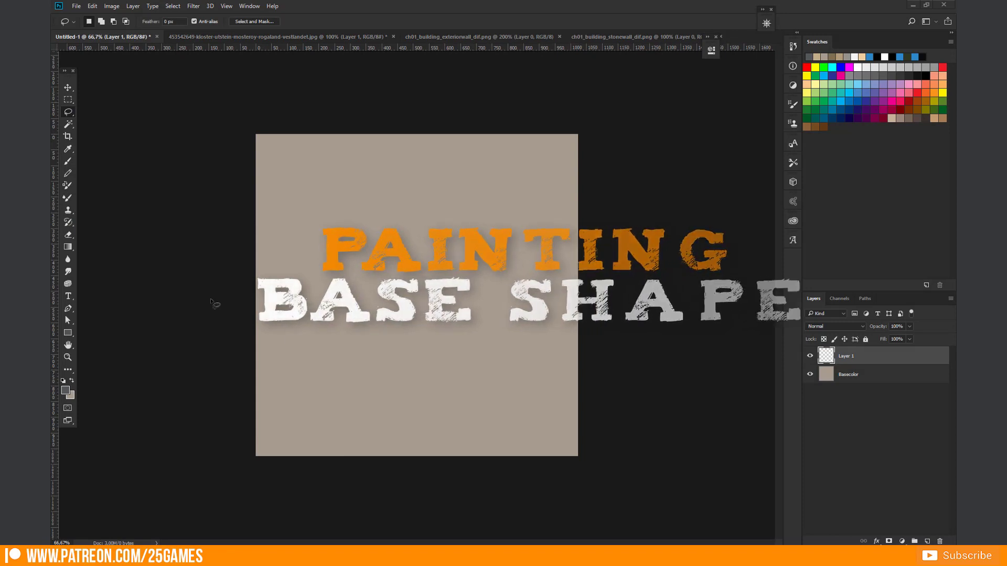
mouse_move(303, 204)
left_mouse_down()
mouse_move(332, 203)
mouse_move(310, 205)
left_mouse_up()
key("alt+BackSpace")
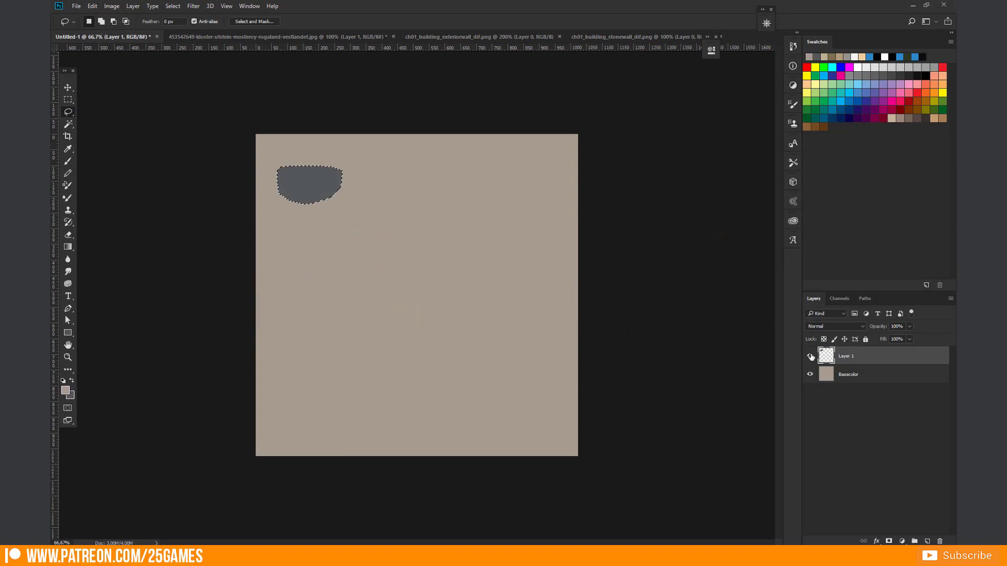
double_click(846, 356)
type("Stones")
key("Return")
key("ctrl+d")
Step: Lasso and fill a larger grey stone below the first one and a small one to its right
key("ctrl+plus")
mouse_move(310, 155)
left_mouse_down()
mouse_move(330, 204)
mouse_move(310, 155)
left_mouse_up()
key("ctrl+BackSpace")
left_click_drag(329, 150, 343, 126)
key("ctrl+BackSpace")
Step: Lasso and fill a cluster of five dark grey stones in the canvas's lower-right area
left_click_drag(515, 359, 454, 383)
key("ctrl+BackSpace")
mouse_move(511, 415)
left_mouse_down()
mouse_move(534, 409)
mouse_move(510, 416)
left_mouse_up()
key("alt+BackSpace")
mouse_move(553, 368)
left_mouse_down()
mouse_move(597, 402)
mouse_move(551, 402)
left_mouse_up()
key("alt+BackSpace")
left_click_drag(494, 450, 492, 450)
key("alt+BackSpace")
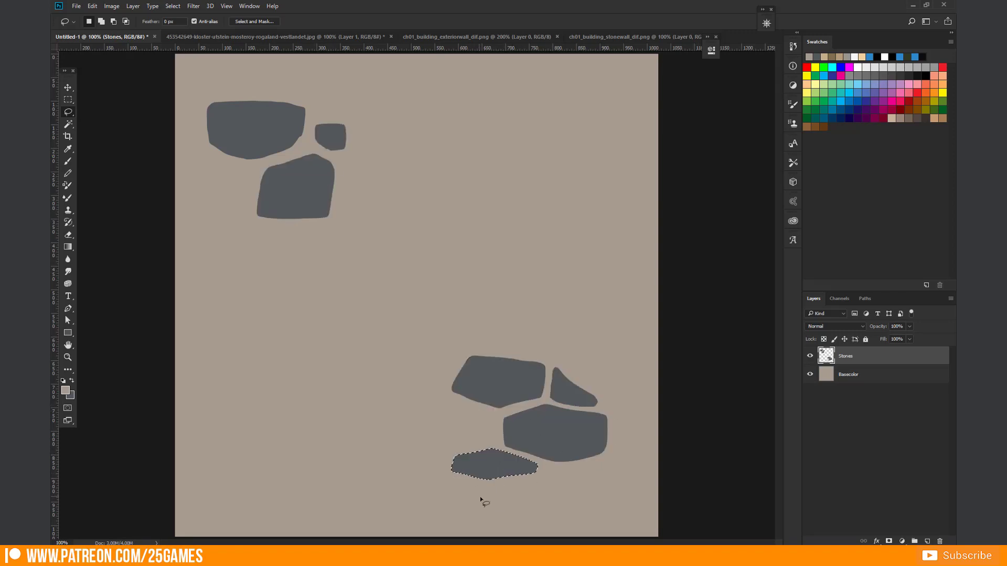
left_click_drag(472, 413, 475, 414)
key("alt+BackSpace")
Step: Draw a grey stone split across the canvas's left and right edges, with a smaller stone below its left half
left_click_drag(344, 149, 315, 140)
mouse_move(655, 256)
left_mouse_down()
mouse_move(620, 310)
mouse_move(655, 322)
left_mouse_up()
key("alt+BackSpace")
left_click_drag(198, 262, 178, 309)
key("alt+BackSpace")
mouse_move(181, 313)
left_mouse_down()
mouse_move(191, 341)
mouse_move(195, 309)
left_mouse_up()
key("alt+BackSpace")
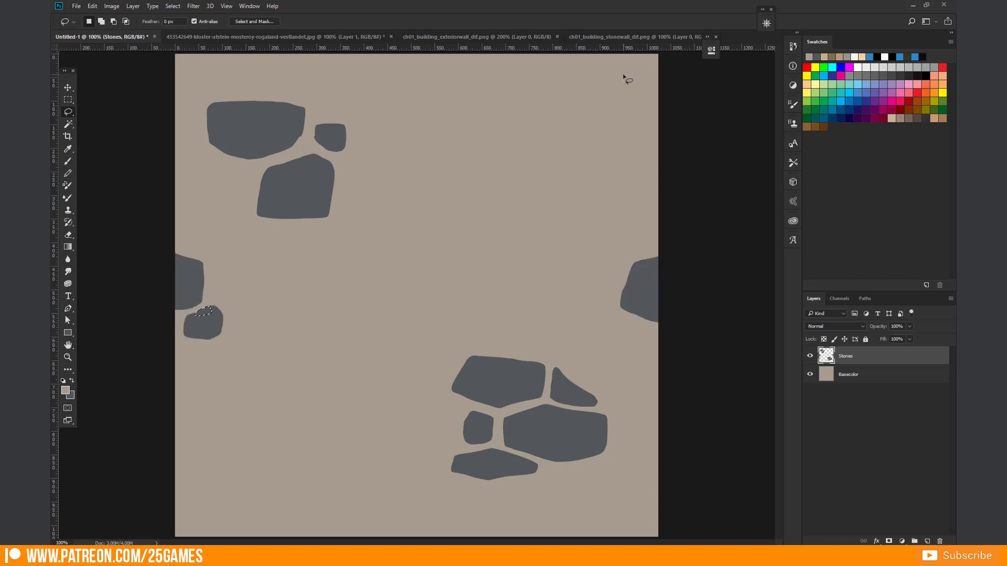
Step: Lasso and fill a wide stone near the canvas's upper-right corner and a flat one in the upper middle
left_click_drag(639, 104, 636, 128)
key("alt+BackSpace")
left_click_drag(484, 173, 482, 176)
key("alt+BackSpace")
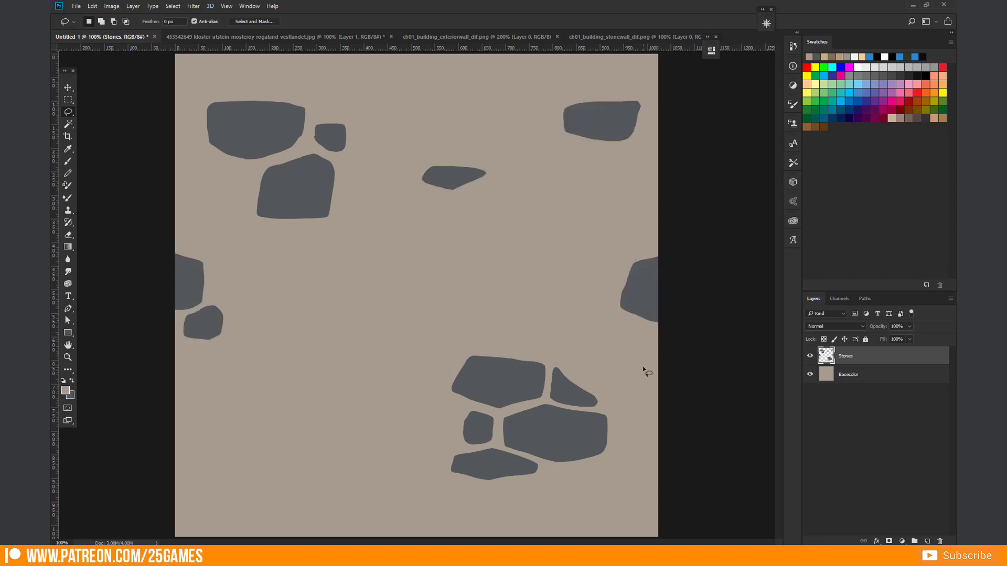
Step: Draw a grey stone split across the canvas's top and bottom edges, plus a full stone near the lower-left corner
left_click_drag(213, 536, 283, 536)
key("ctrl+BackSpace")
left_click_drag(214, 55, 283, 55)
key("ctrl+BackSpace")
left_click_drag(296, 522, 260, 523)
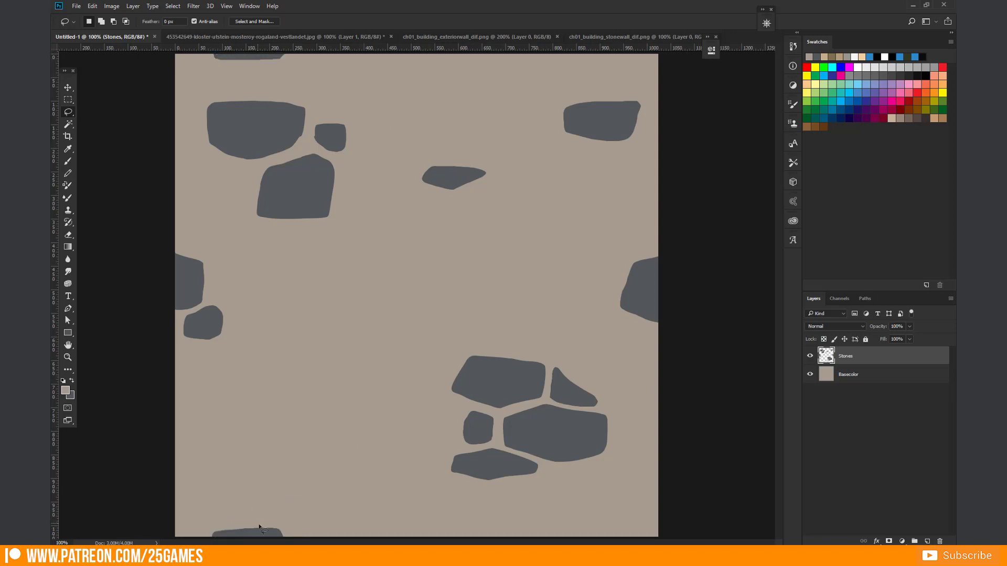
key("ctrl+BackSpace")
key("ctrl+d")
Step: Lasso and fill two small grey stones beside the flat stone in the canvas's upper middle
left_click_drag(435, 153, 388, 205)
key("ctrl+BackSpace")
key("ctrl+BackSpace")
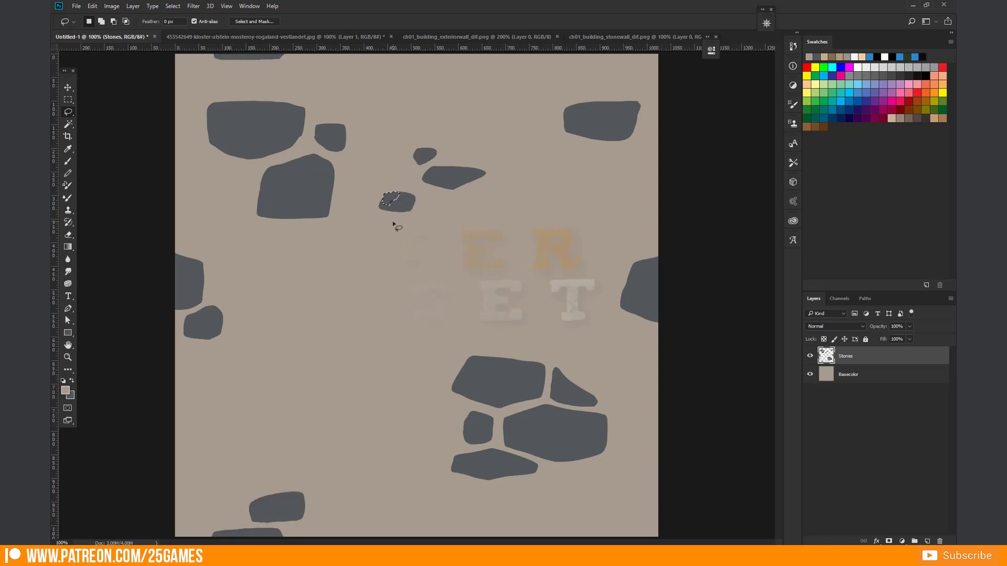
key("alt+BackSpace")
Step: Add a wide grey stone at the canvas's middle left and another one below the upper-right stone
left_click_drag(239, 282, 259, 320)
key("alt+BackSpace")
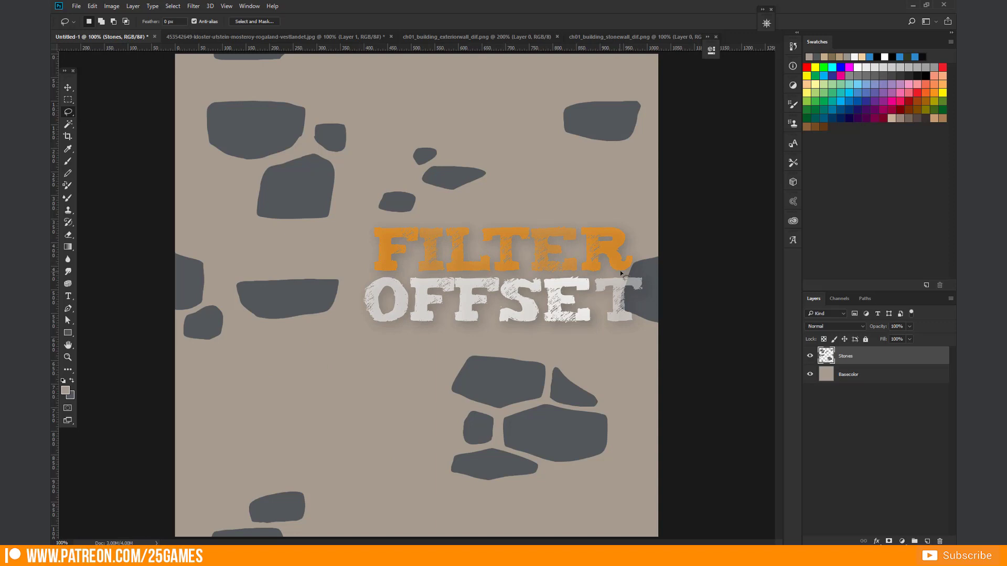
left_click_drag(566, 140, 529, 149)
key("alt+BackSpace")
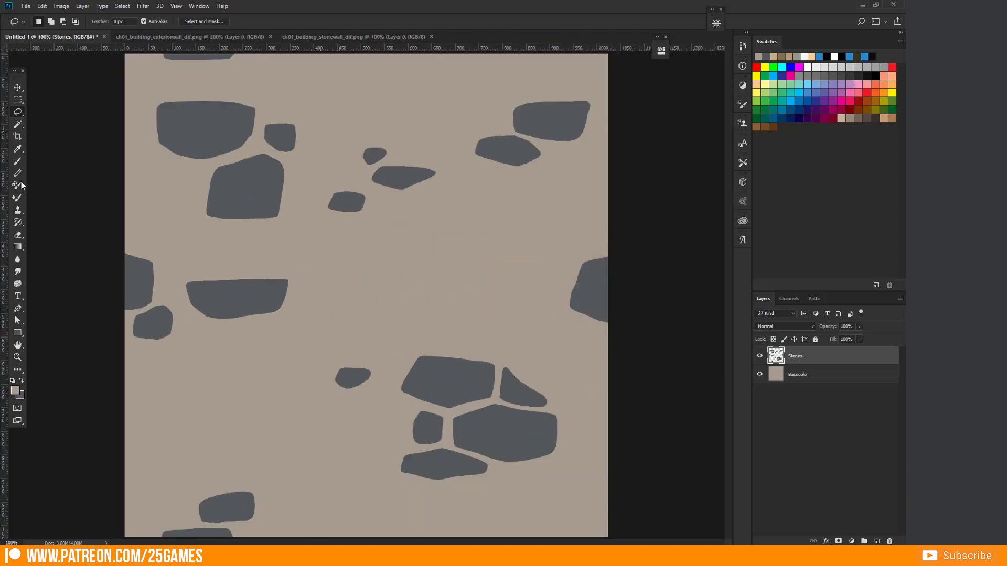
Step: Sketch a 1024 square halved into 512 sections in orange on a new layer, and delete that layer
left_click(18, 161)
left_click(15, 390)
left_click(524, 388)
left_click(618, 377)
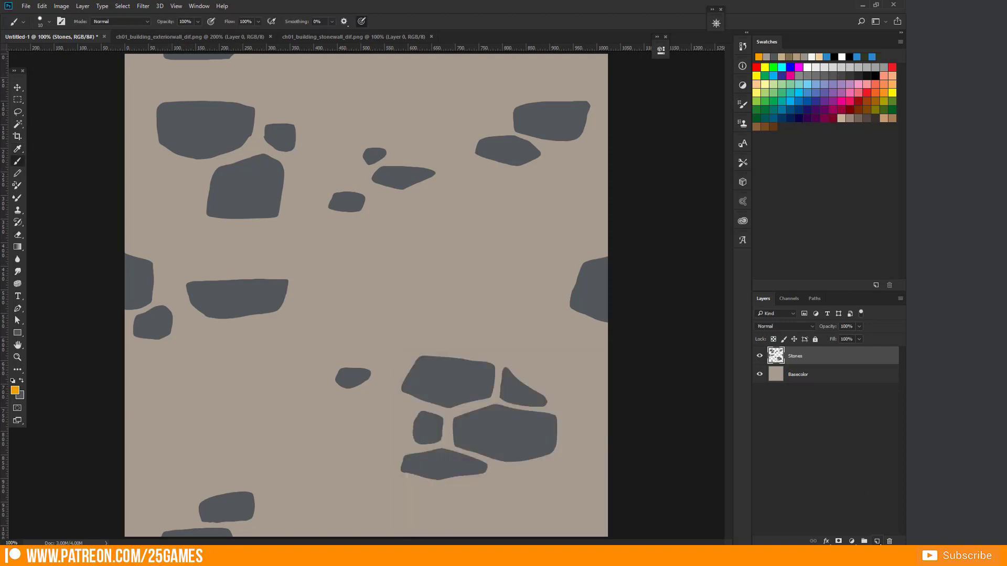
key("ctrl+shift+alt+n")
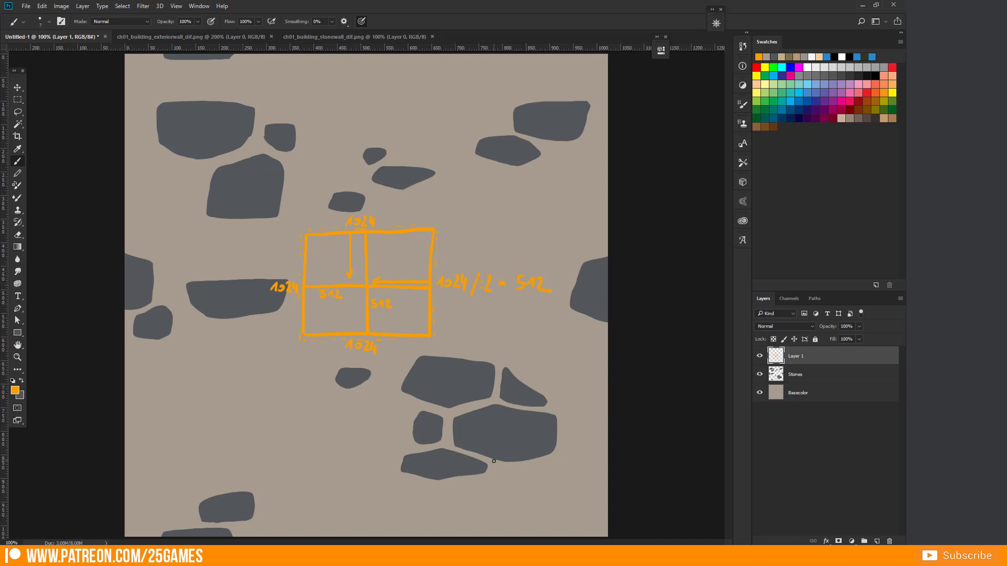
key("Delete")
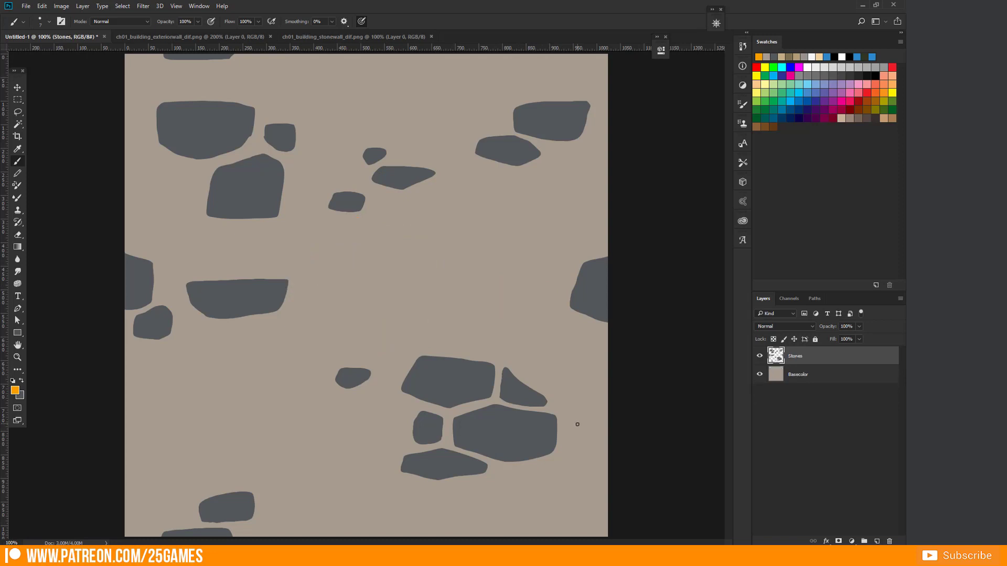
Step: Offset the Stones layer 512 pixels horizontally and 512 pixels vertically with wrap-around
left_click(143, 6)
mouse_move(206, 190)
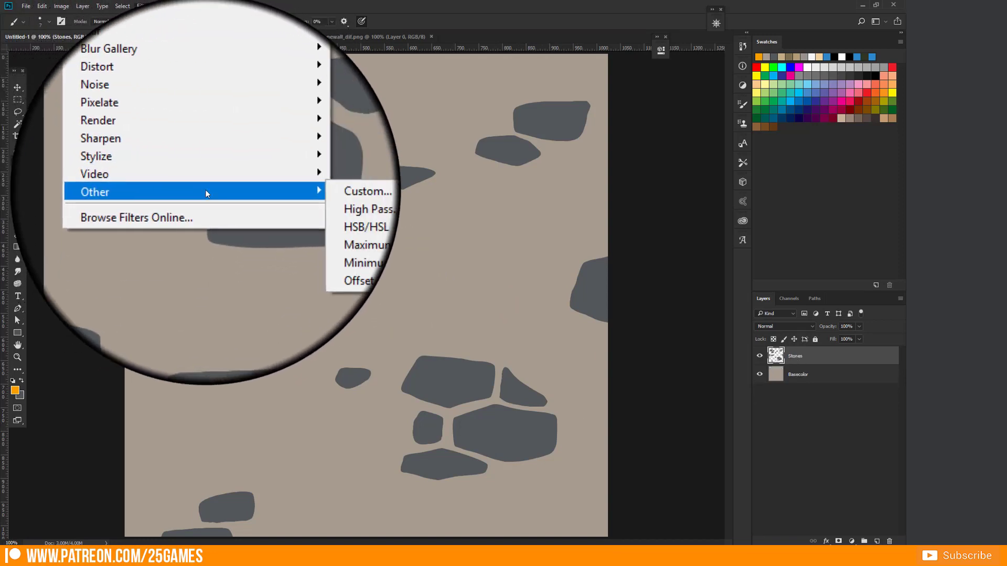
left_click(289, 234)
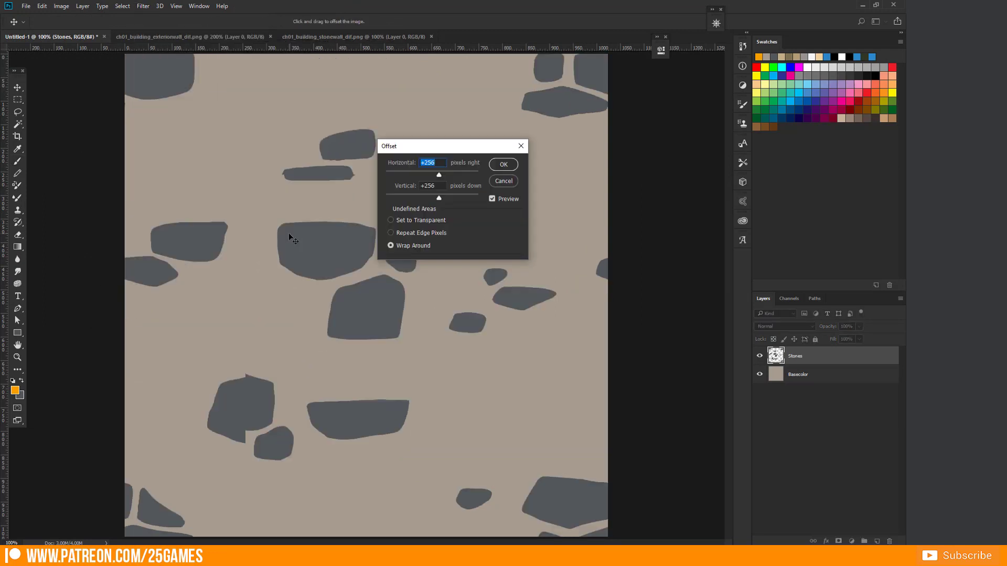
type("512")
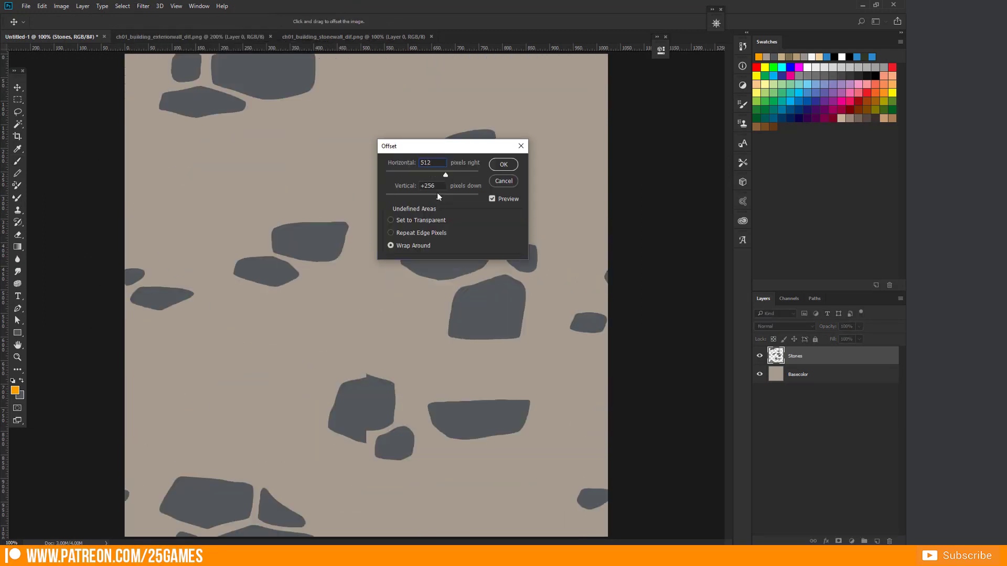
type("512")
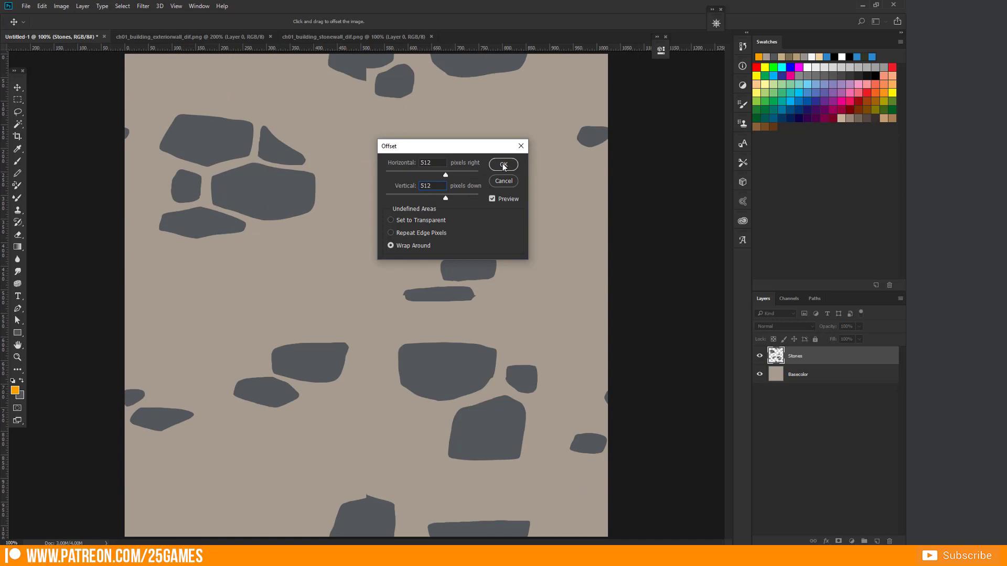
left_click(503, 165)
Step: Place a horizontal and a vertical guide through the centre of the canvas, along the offset seams
key("b")
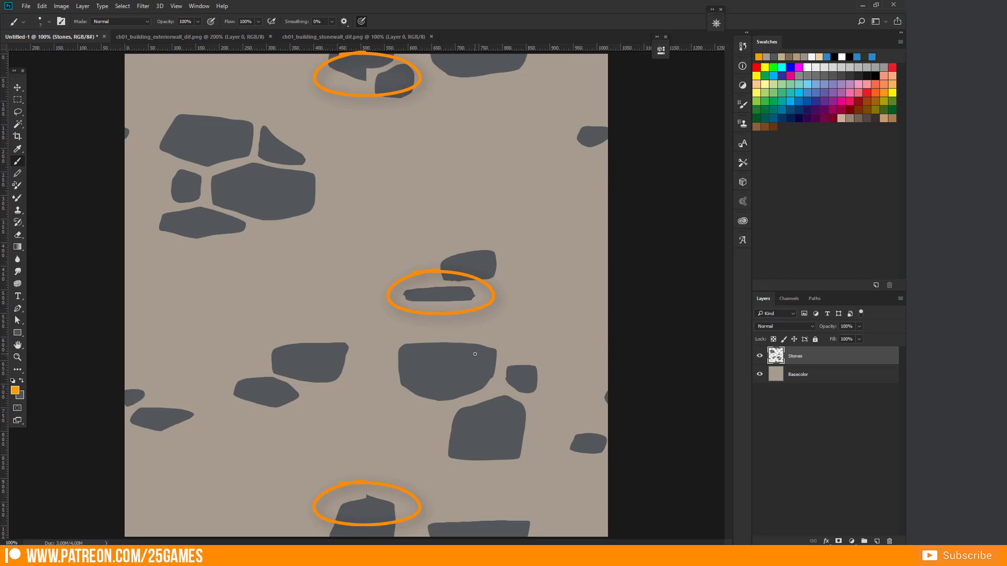
left_click_drag(420, 48, 409, 295)
left_click_drag(4, 320, 367, 433)
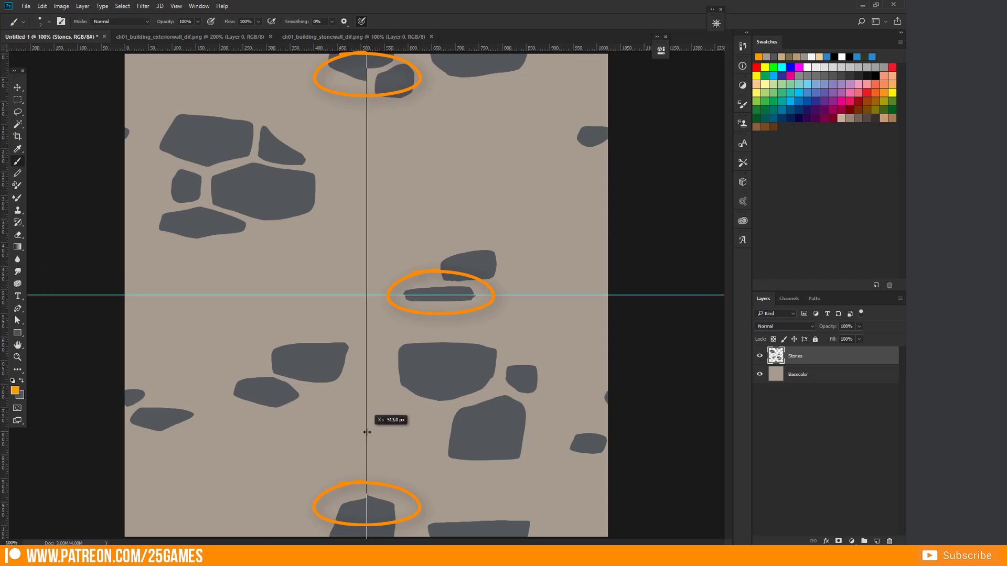
Step: Repair the seams by filling out the flat stone on the horizontal guide and rounding the split stone on the vertical guide
key("ctrl+plus")
key("l")
mouse_move(456, 287)
left_mouse_down()
mouse_move(486, 310)
mouse_move(472, 288)
mouse_move(512, 301)
left_mouse_up()
key("ctrl+BackSpace")
key("ctrl+BackSpace")
key("ctrl+minus")
mouse_move(336, 530)
left_mouse_down()
mouse_move(364, 494)
mouse_move(372, 534)
left_mouse_up()
key("ctrl+BackSpace")
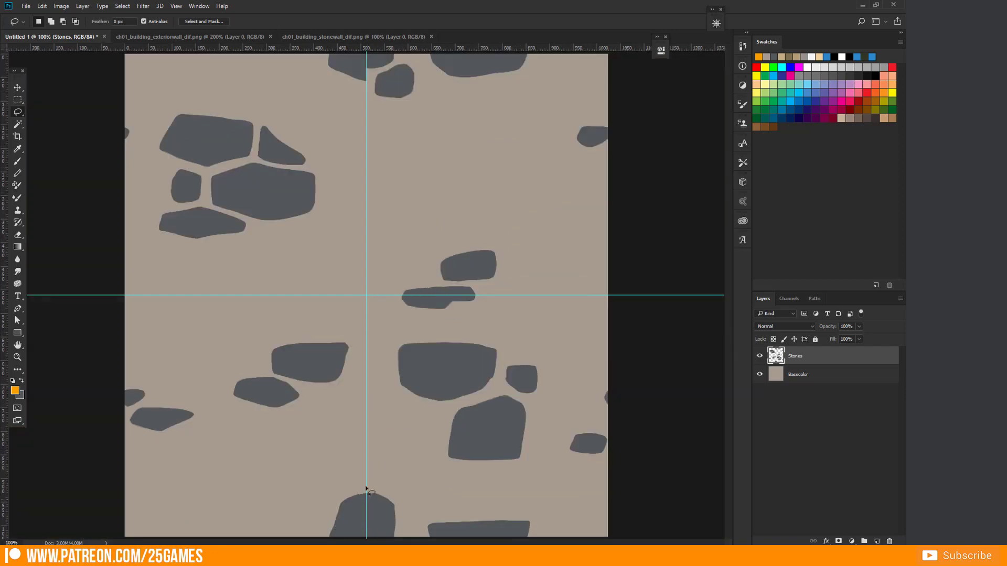
left_click_drag(341, 70, 367, 96)
key("Delete")
key("ctrl+d")
Step: Lasso and fill a wide grey stone on the left half of the horizontal guide, and a small one above the centre-right stones
mouse_move(186, 286)
left_mouse_down()
mouse_move(220, 288)
mouse_move(188, 284)
left_mouse_up()
key("ctrl+BackSpace")
mouse_move(162, 290)
left_mouse_down()
mouse_move(217, 285)
mouse_move(190, 285)
left_mouse_up()
key("ctrl+BackSpace")
left_click_drag(464, 252, 445, 247)
key("ctrl+BackSpace")
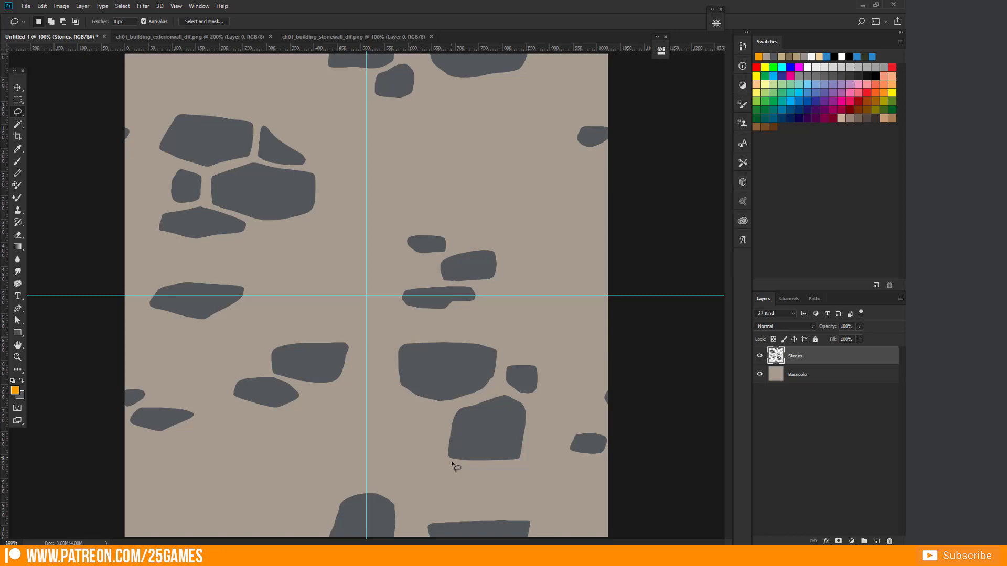
Step: Scatter four small grey stones in the canvas's lower left, centre right, upper left and upper right
left_click_drag(173, 489, 181, 479)
key("ctrl+BackSpace")
left_click_drag(528, 335, 533, 328)
key("ctrl+BackSpace")
mouse_move(276, 92)
left_mouse_down()
mouse_move(292, 84)
mouse_move(278, 92)
left_mouse_up()
key("ctrl+BackSpace")
mouse_move(566, 119)
left_mouse_down()
mouse_move(534, 124)
mouse_move(563, 116)
left_mouse_up()
key("ctrl+BackSpace")
Step: Add a flat stone ending at the vertical guide, a small stone above it, and a flat stone near the canvas's right edge
left_click_drag(372, 220, 364, 212)
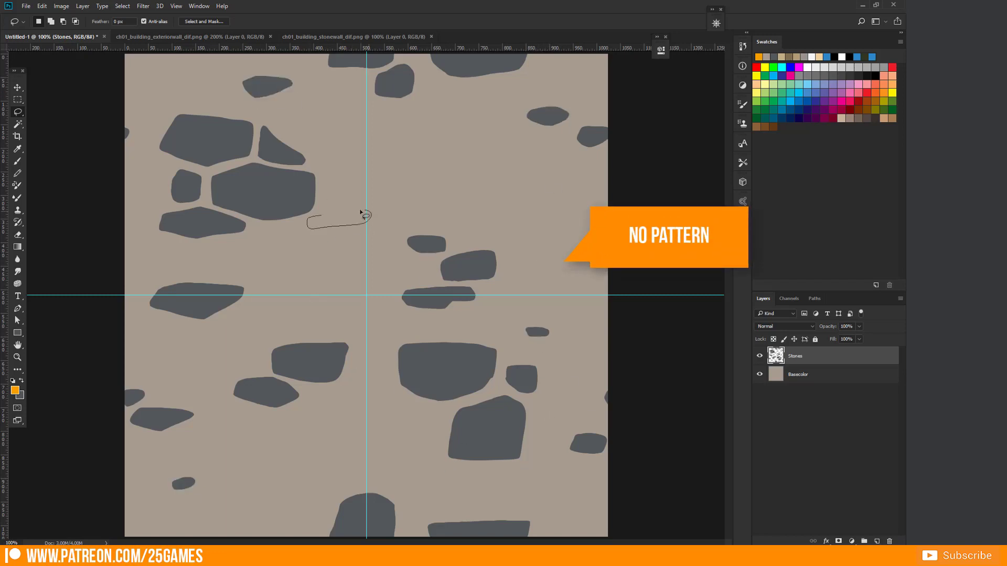
key("ctrl+BackSpace")
mouse_move(324, 180)
left_mouse_down()
mouse_move(326, 205)
mouse_move(328, 179)
left_mouse_up()
key("ctrl+BackSpace")
mouse_move(554, 226)
left_mouse_down()
mouse_move(561, 216)
mouse_move(552, 226)
left_mouse_up()
key("ctrl+BackSpace")
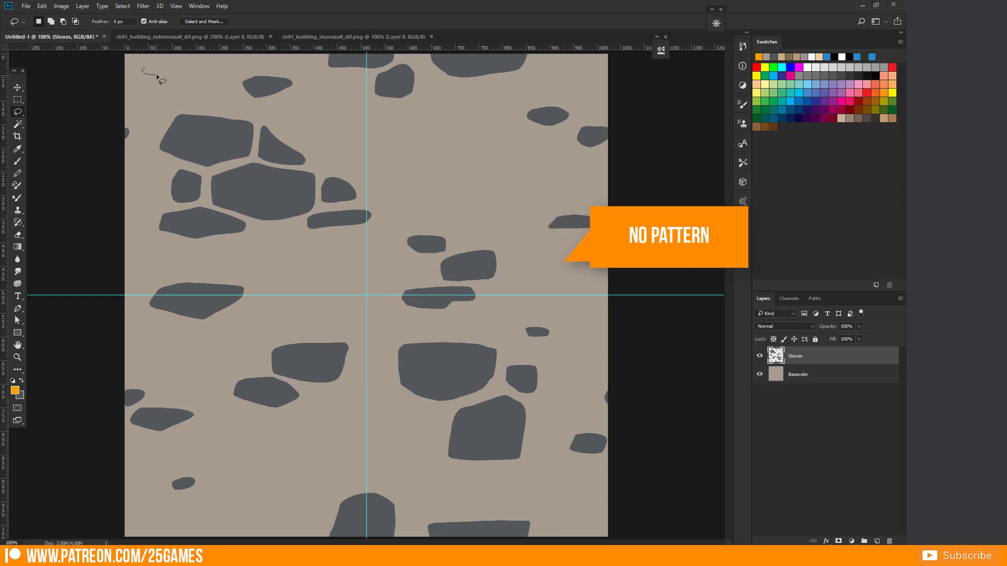
mouse_move(332, 75)
left_mouse_down()
mouse_move(359, 98)
mouse_move(334, 75)
left_mouse_up()
key("ctrl+BackSpace")
key("ctrl+z")
Step: Fill a stone below the top-edge stone, a tiny one beside the right flat stone, and one across the lower vertical guide
left_click_drag(444, 82, 446, 84)
key("ctrl+BackSpace")
left_click_drag(547, 204, 549, 206)
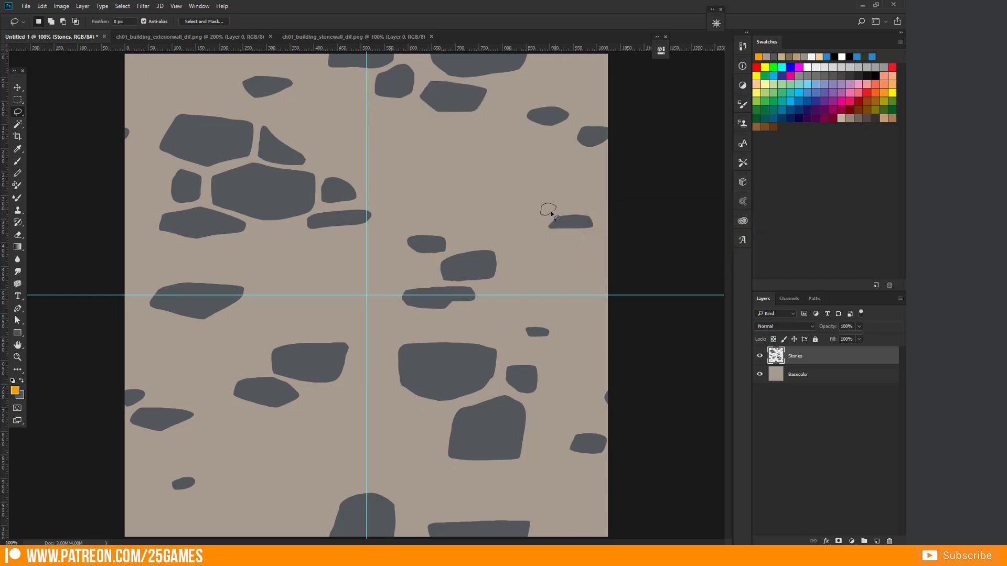
key("ctrl+BackSpace")
mouse_move(329, 401)
left_mouse_down()
mouse_move(336, 395)
mouse_move(332, 421)
left_mouse_up()
key("ctrl+BackSpace")
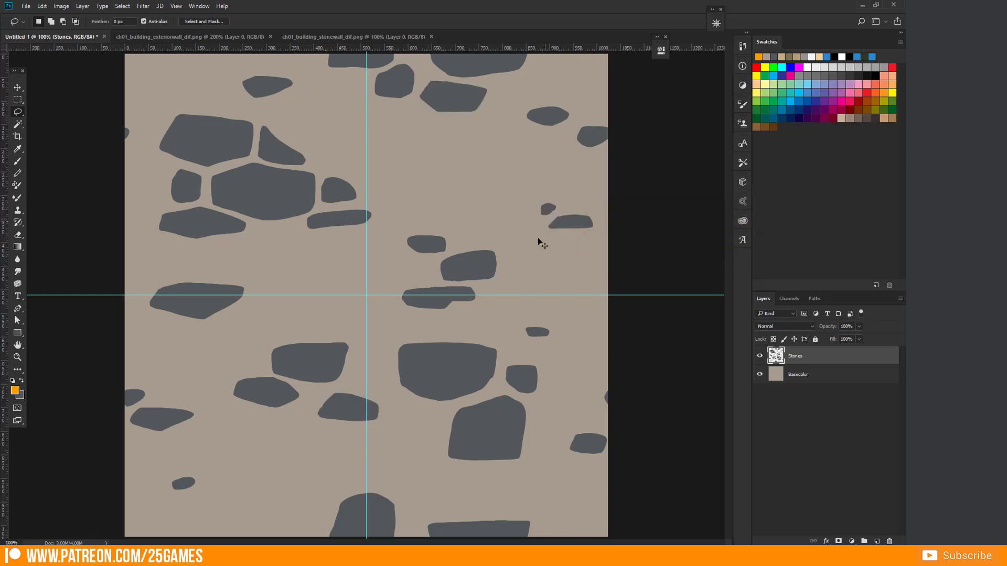
Step: Rename the stone layer Stones_Base and put it in a group named Stones
double_click(795, 356)
type("Stones_base")
key("Return")
key("ctrl+g")
double_click(794, 348)
type("Stones")
key("Return")
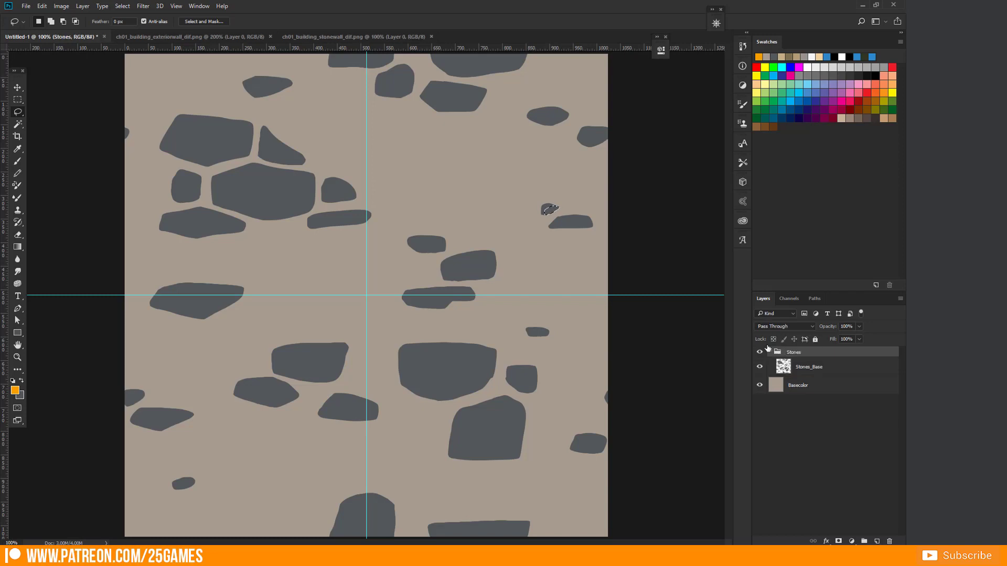
Step: Sample a dark stone colour from the ch01_building_stonewall_dif.png reference and return to the untitled wall document
left_click(354, 37)
key("b")
left_click(281, 213, "alt")
key("ctrl+Tab")
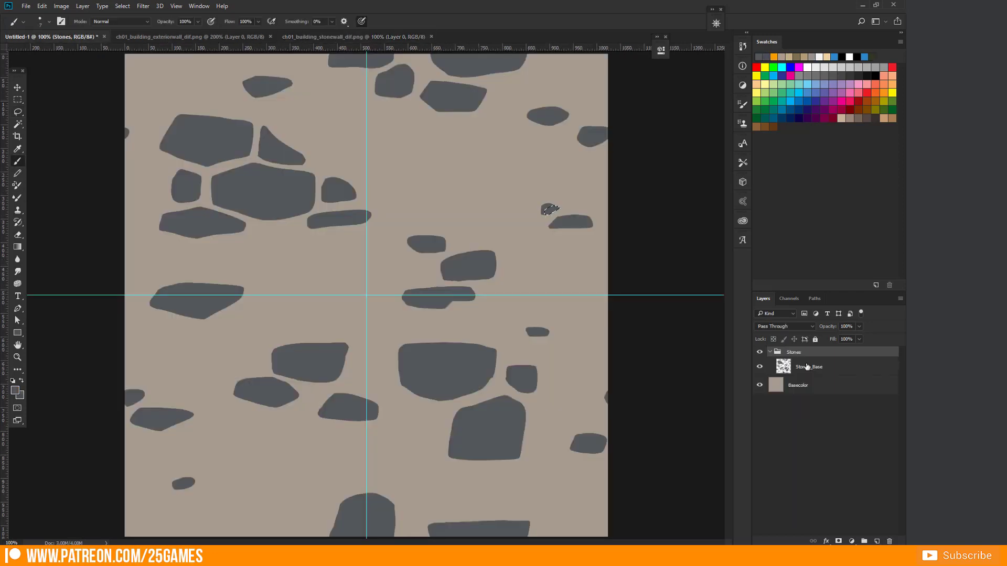
key("ctrl+shift+Tab")
key("ctrl+Tab")
Step: Create a new layer named Stone_middle above Stones_Base and clip it to the base stones
key("ctrl+shift+alt+n")
double_click(798, 366)
type("Stone_middle")
key("Return")
key("ctrl+alt+g")
Step: Check the stonewall reference, then lasso and fill an inner grey face on the stone left of the lower vertical guide
key("l")
key("ctrl+shift+Tab")
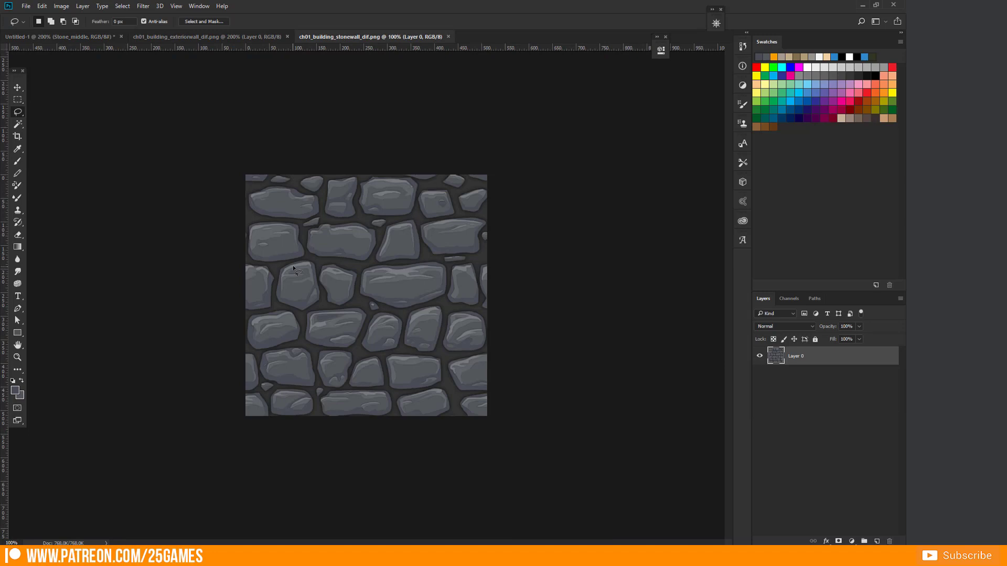
left_click(86, 37)
mouse_move(262, 233)
left_mouse_down()
mouse_move(385, 189)
mouse_move(263, 235)
left_mouse_up()
key("ctrl+BackSpace")
Step: Recolour all stones on the transparency-locked Stones_Base layer with the sampled dark blue-grey
key("alt+[")
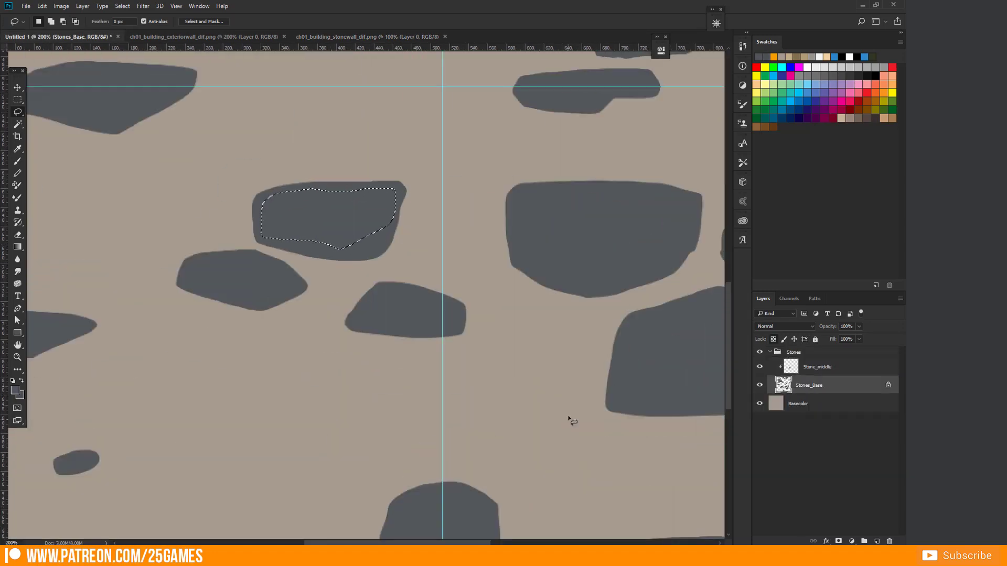
key("ctrl+d")
key("alt+BackSpace")
Step: On Stone_middle, add a facet to the first faced stone and grey inner faces to the two stones just below it
key("alt+]")
left_click_drag(367, 253, 377, 238)
key("alt+BackSpace")
mouse_move(236, 256)
left_mouse_down()
mouse_move(244, 287)
mouse_move(273, 267)
left_mouse_up()
key("alt+BackSpace")
left_click_drag(355, 317, 361, 322)
key("alt+BackSpace")
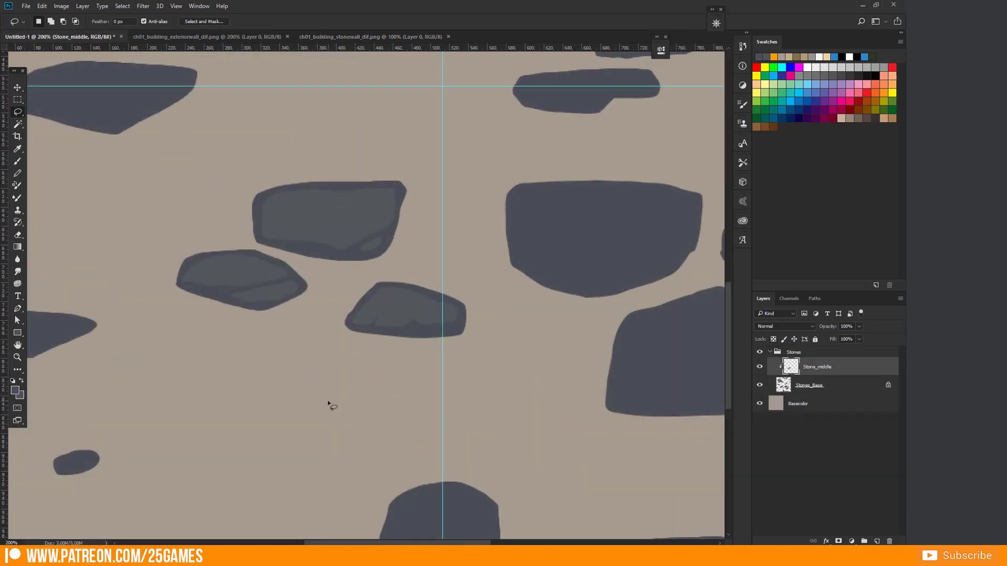
Step: Fill grey inner faces on the lower-left stones and the wide stone on the left half of the horizontal guide
key("ctrl+minus")
left_click_drag(144, 424, 152, 419)
key("alt+BackSpace")
left_click_drag(152, 419, 175, 423)
key("alt+BackSpace")
left_click_drag(157, 300, 197, 315)
key("alt+BackSpace")
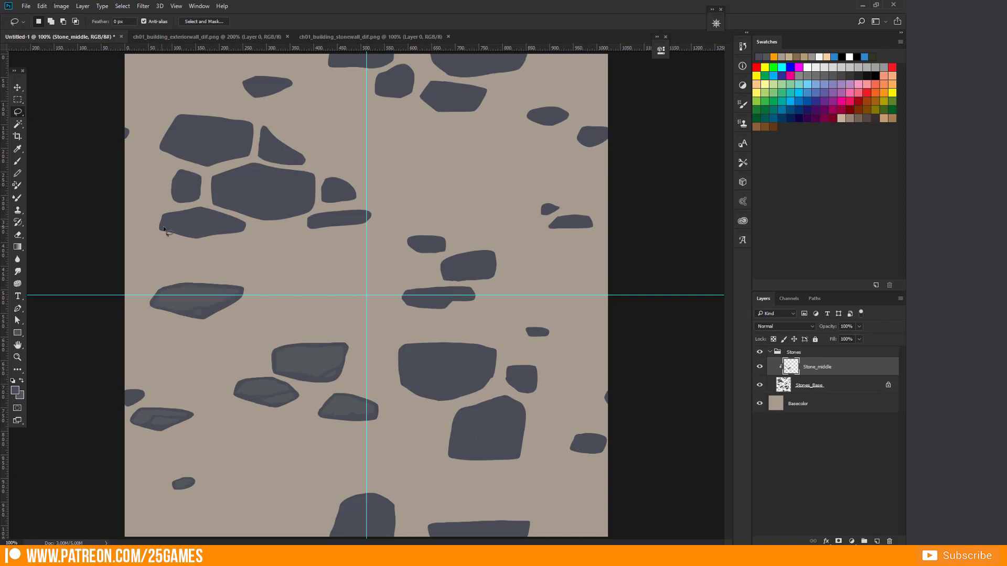
key("alt+BackSpace")
Step: Fill grey inner faces on the flat stone, the thin stone and the small stone around the large upper-left stone
left_click_drag(164, 227, 205, 214)
key("alt+BackSpace")
left_click_drag(321, 215, 312, 224)
key("alt+BackSpace")
left_click_drag(325, 188, 330, 198)
key("alt+BackSpace")
Step: Fill grey faces with chipped lower edges on the large upper-left stone, the small one beside it and the one above
left_click_drag(219, 202, 256, 210)
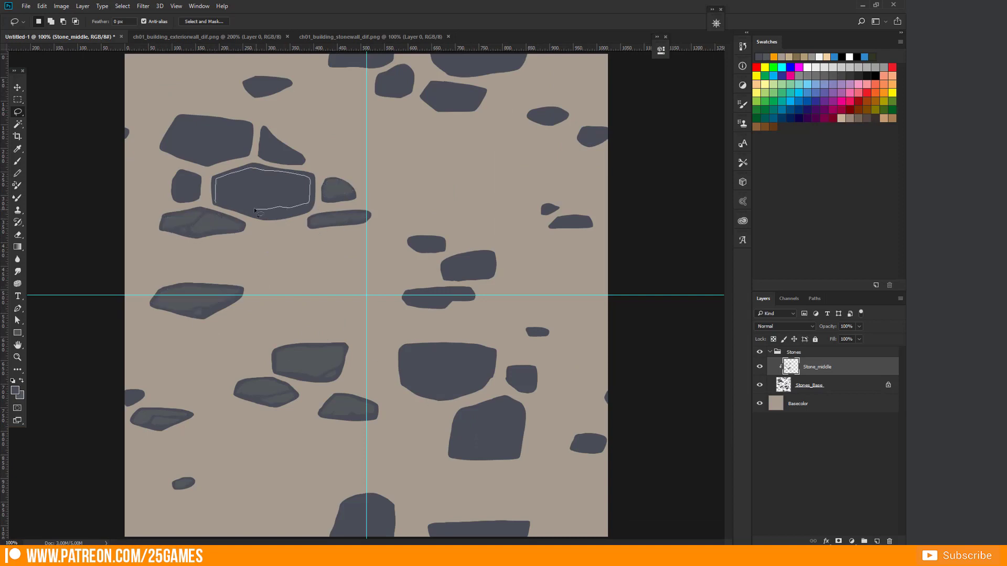
key("alt+BackSpace")
left_click_drag(183, 175, 196, 182)
key("alt+BackSpace")
mouse_move(165, 143)
left_mouse_down()
mouse_move(208, 160)
mouse_move(242, 153)
left_mouse_up()
key("alt+BackSpace")
key("alt+BackSpace")
left_click_drag(304, 210, 286, 218)
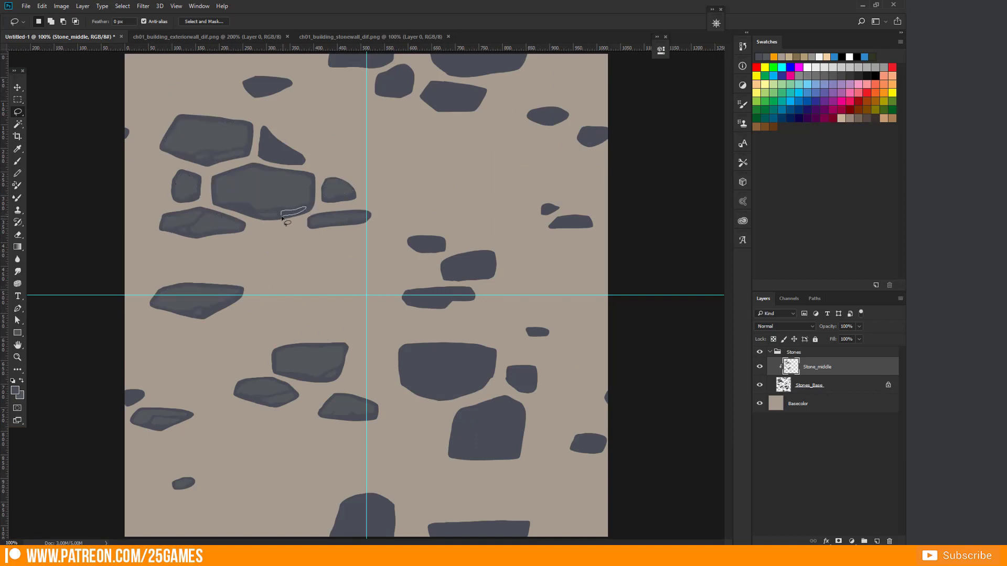
key("alt+BackSpace")
Step: Fill grey inner faces on the flat stone on the horizontal guide and the two stones above it, right of centre
left_click_drag(412, 292, 420, 303)
key("alt+BackSpace")
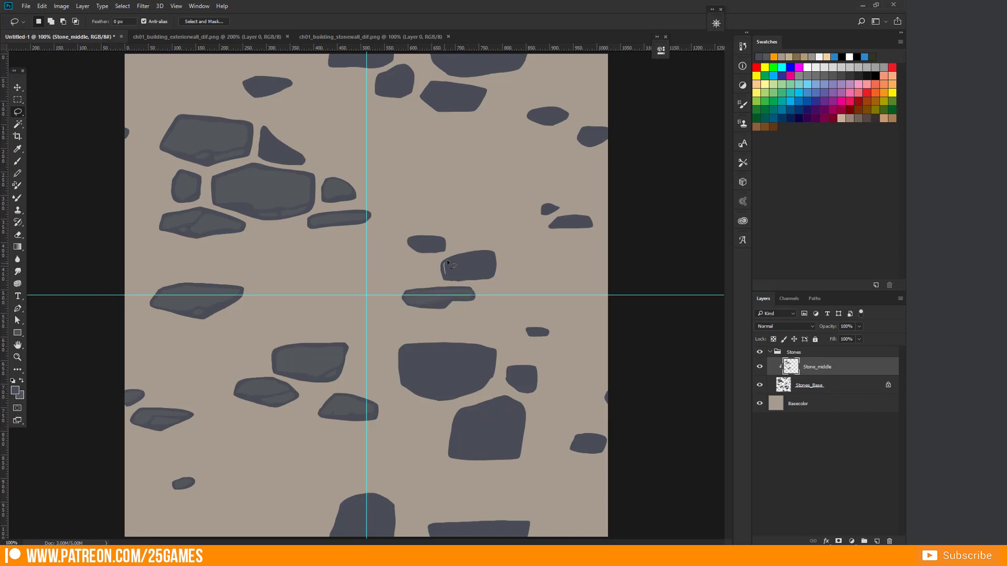
left_click_drag(447, 262, 454, 259)
key("alt+BackSpace")
left_click_drag(480, 275, 491, 270)
key("alt+BackSpace")
left_click_drag(414, 240, 439, 246)
key("alt+BackSpace")
key("alt+BackSpace")
Step: Fill grey inner faces on the stones in the canvas's upper right, the two near the top edge and the small upper-left one
left_click_drag(556, 225, 549, 212)
key("alt+BackSpace")
left_click_drag(586, 131, 592, 143)
key("alt+BackSpace")
left_click_drag(540, 112, 550, 122)
key("alt+BackSpace")
left_click_drag(401, 96, 399, 93)
key("alt+BackSpace")
left_click_drag(476, 89, 462, 108)
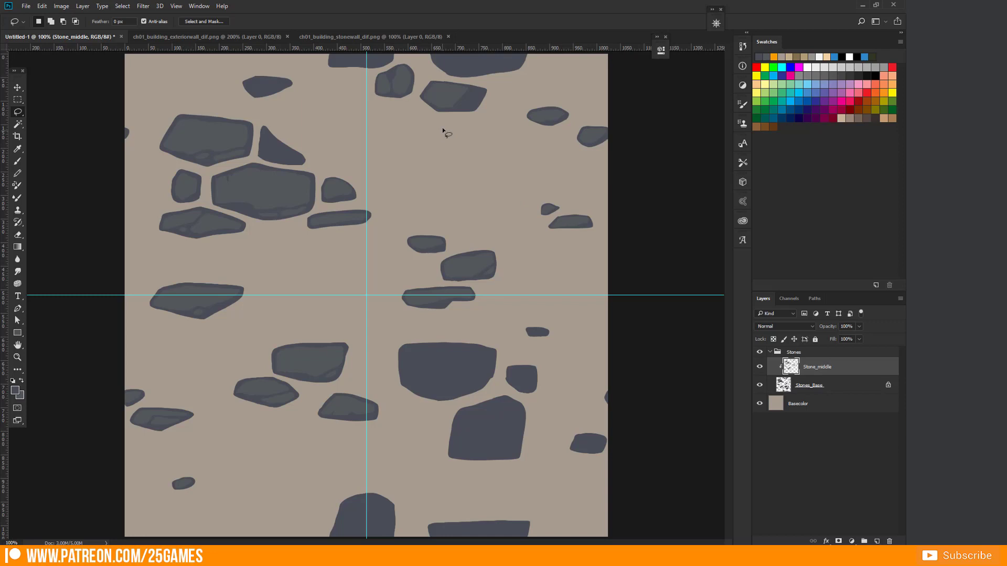
left_click_drag(286, 83, 281, 88)
key("alt+BackSpace")
Step: Fill grey inner faces and facets on the two large lower-right stones and the three small stones around them
left_click_drag(411, 382, 427, 391)
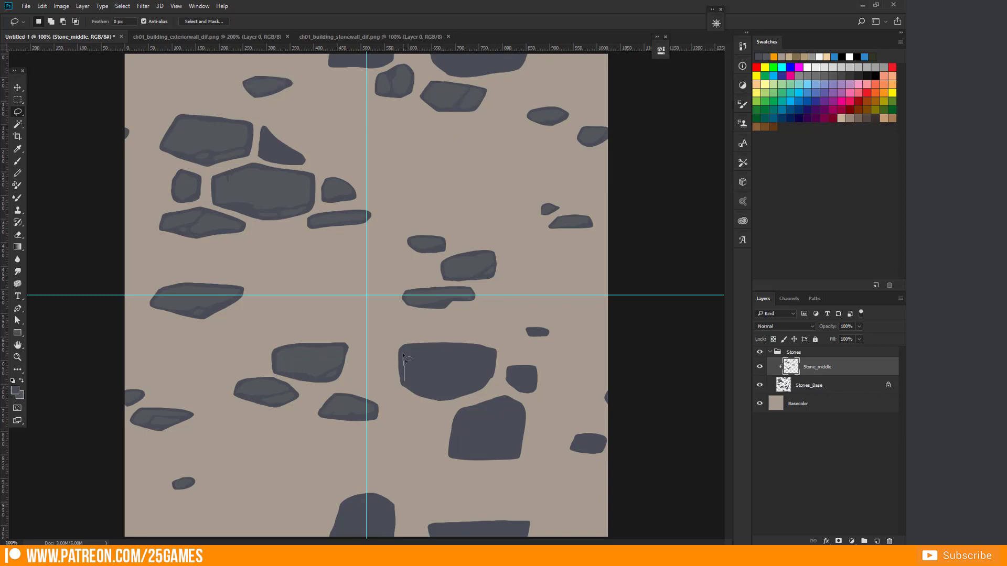
key("alt+BackSpace")
left_click_drag(511, 372, 518, 385)
key("alt+BackSpace")
left_click_drag(536, 333, 545, 332)
key("alt+BackSpace")
mouse_move(454, 441)
left_mouse_down()
mouse_move(516, 434)
mouse_move(455, 443)
left_mouse_up()
key("alt+BackSpace")
left_click_drag(500, 452, 505, 454)
key("alt+BackSpace")
left_click_drag(577, 440, 574, 445)
key("alt+BackSpace")
key("ctrl+minus")
key("ctrl+minus")
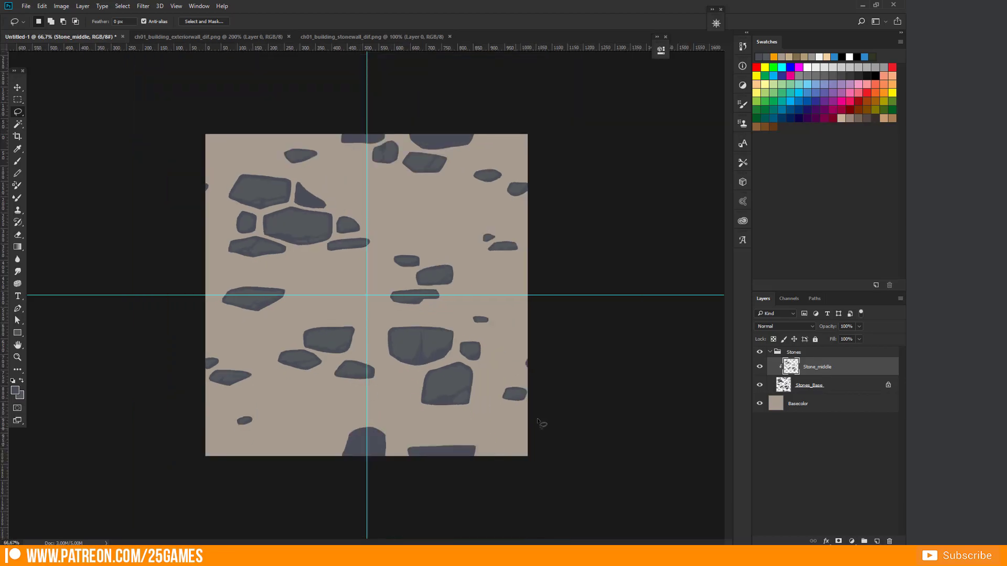
Step: Try to apply the Offset filter to the Stones_Base and Stone_middle layers together
left_click(802, 386)
left_click(807, 368)
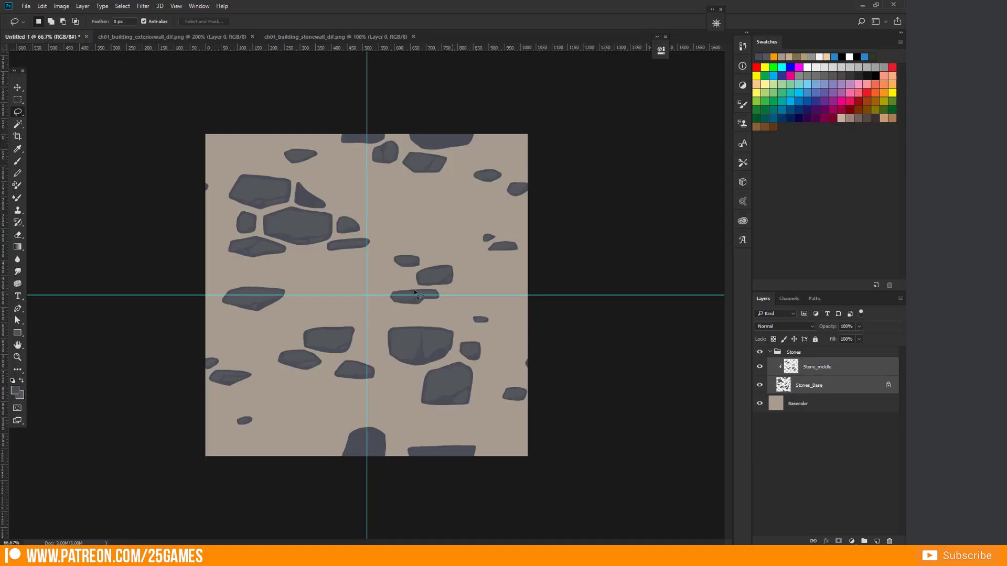
left_click(146, 6)
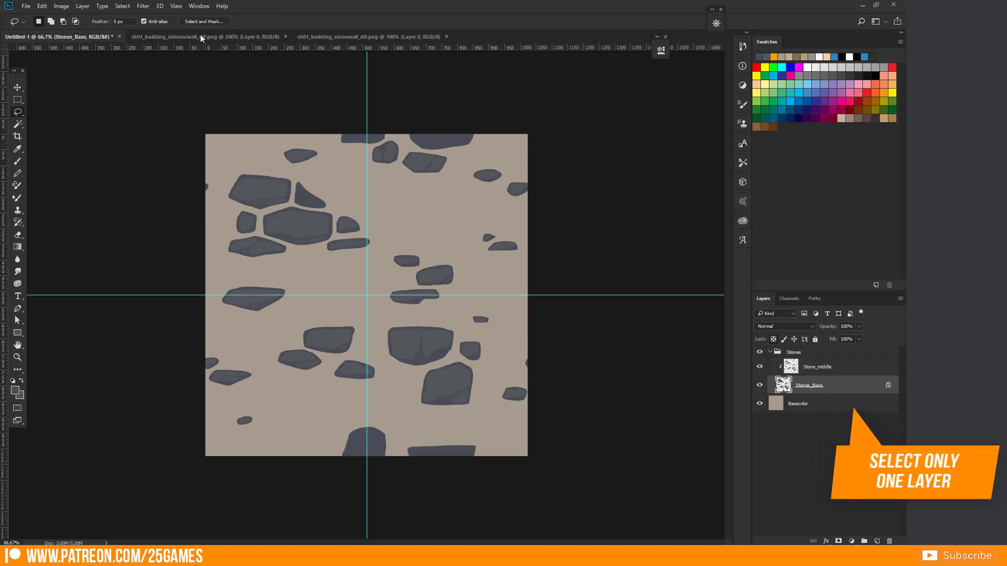
Step: Offset only the Stones_Base layer by 512 pixels horizontally and vertically with wrap-around
left_click(143, 6)
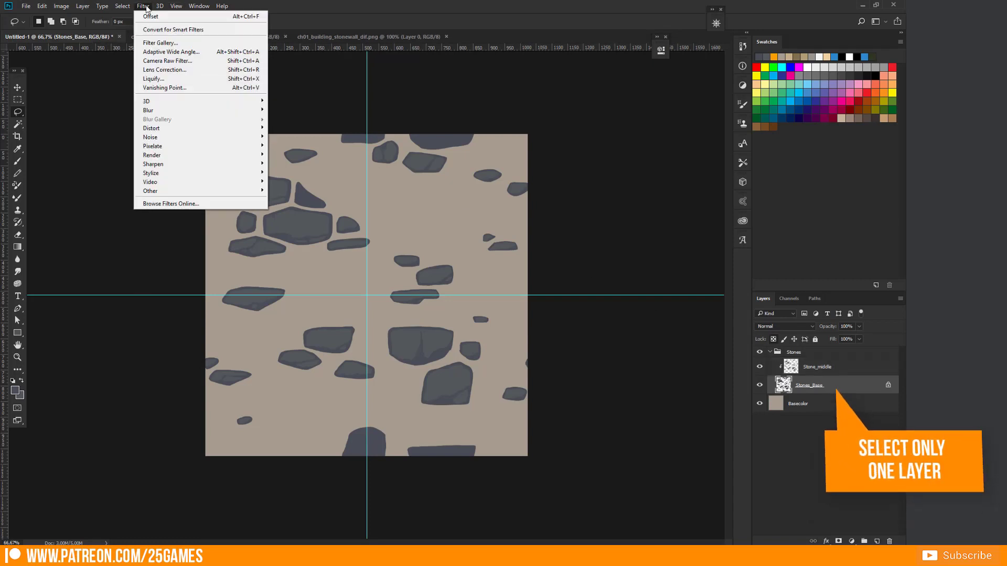
mouse_move(174, 193)
left_click(286, 235)
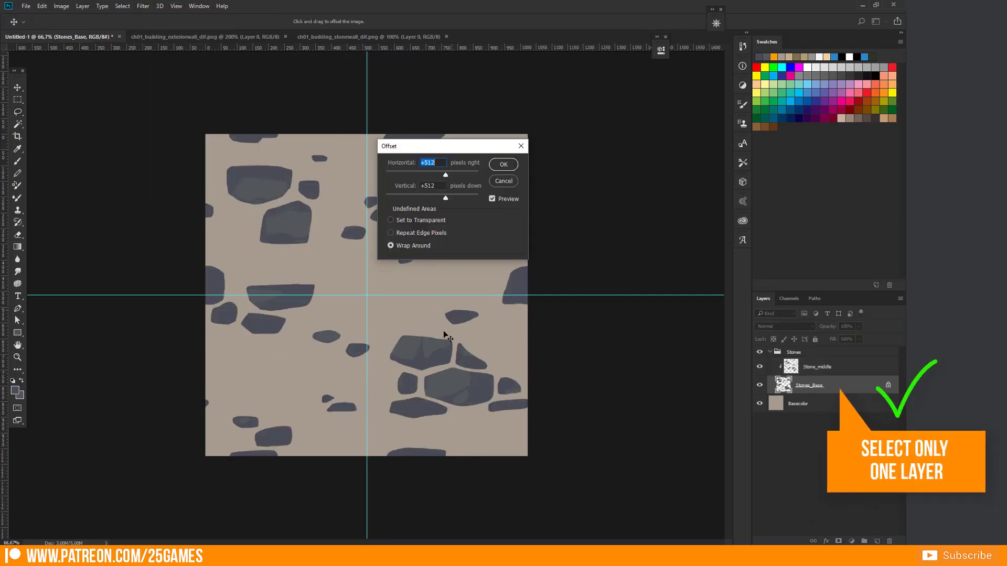
key("Return")
Step: Offset the Stone_middle layer by 512 pixels horizontally and vertically with wrap-around to match the base stones
left_click(828, 367)
left_click(142, 6)
mouse_move(174, 190)
left_click(287, 234)
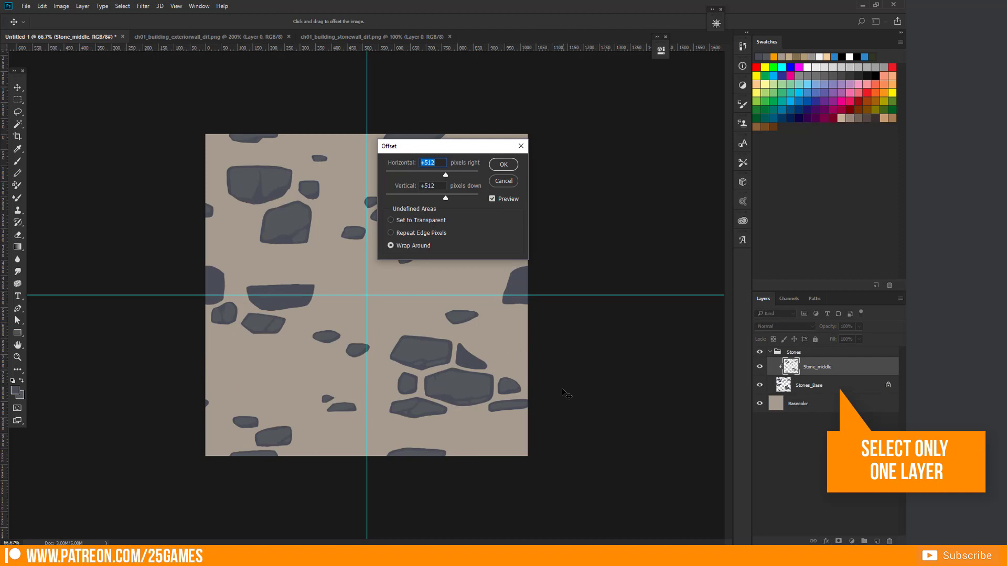
left_click(507, 167)
Step: Fill grey inner faces on the wide stone on the horizontal guide and on the stone cut by the canvas's right edge
scroll(265, 297, "up", 2)
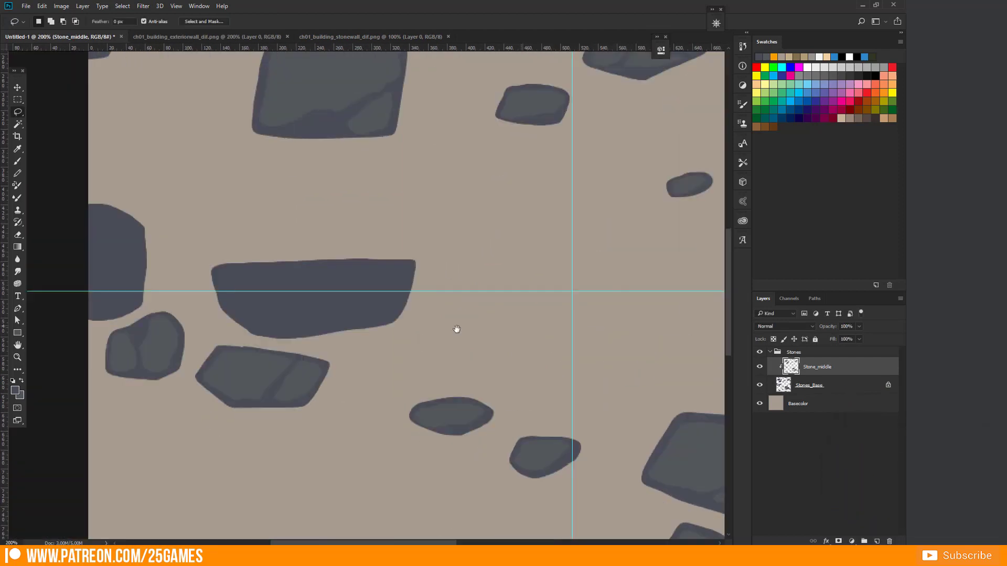
left_click_drag(456, 330, 477, 333)
mouse_move(255, 317)
left_mouse_down()
mouse_move(309, 275)
mouse_move(348, 327)
mouse_move(314, 330)
left_mouse_up()
key("alt+BackSpace")
key("ctrl+d")
key("alt+BackSpace")
key("ctrl+d")
key("ctrl+minus")
left_click_drag(578, 301, 607, 296)
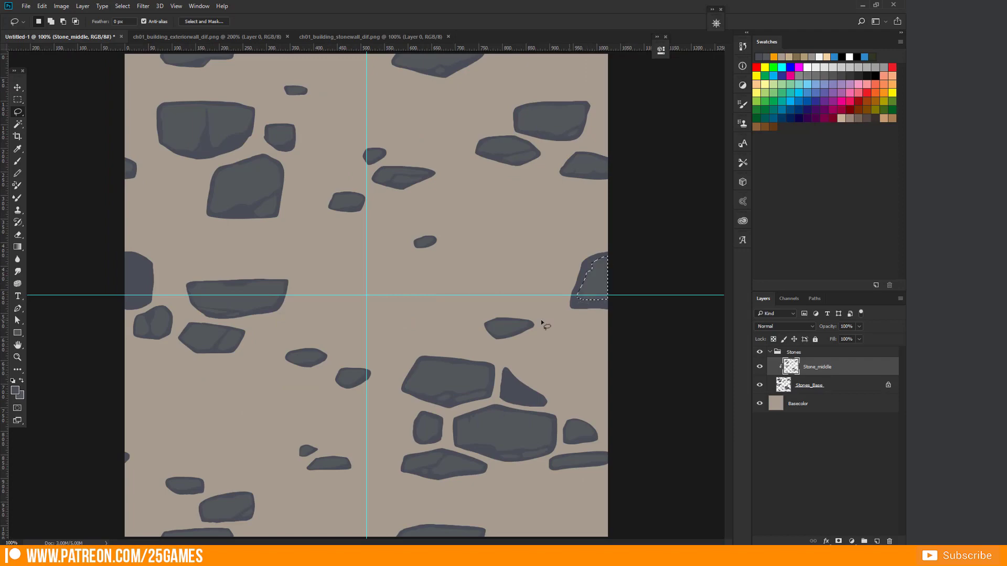
Step: Fill a grey inner face on the stone cut by the canvas's left edge
left_click_drag(123, 258, 123, 285)
key("alt+BackSpace")
key("ctrl+d")
key("ctrl+minus")
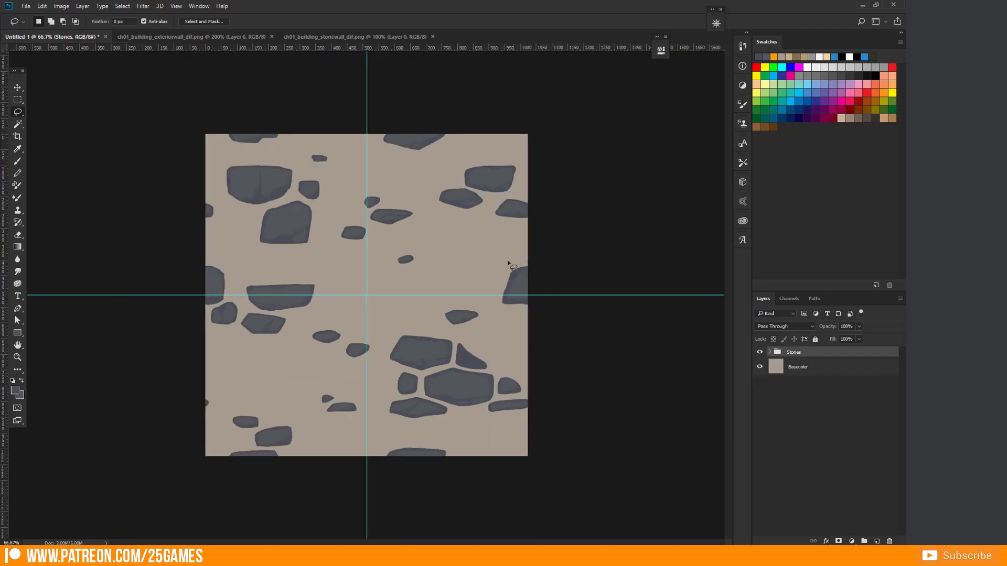
Step: Save the document as ch01_building_interior_concrete_dif.psd in the texture folder inside 004_buildings
key("ctrl+s")
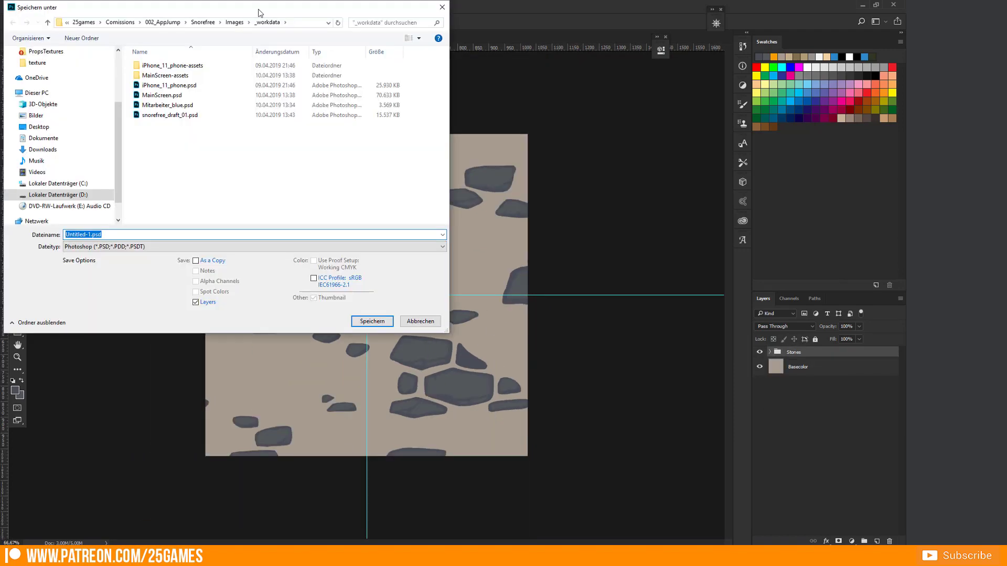
left_click(374, 232)
double_click(283, 323)
double_click(283, 277)
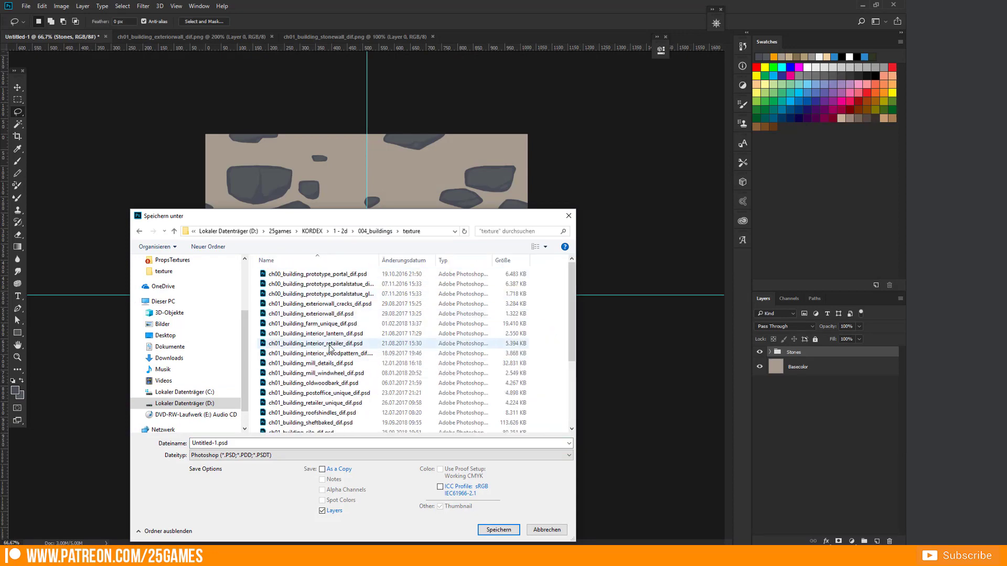
left_click(327, 343)
left_click_drag(250, 444, 267, 445)
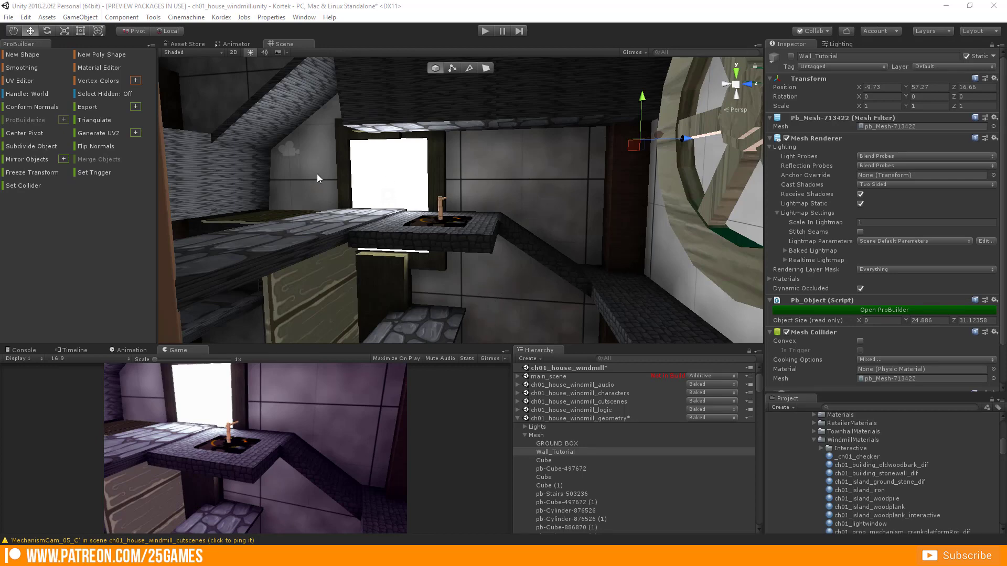
Step: Switch to Unity and activate the Wall_Tutorial object in the windmill house scene
left_click_drag(380, 190, 321, 205)
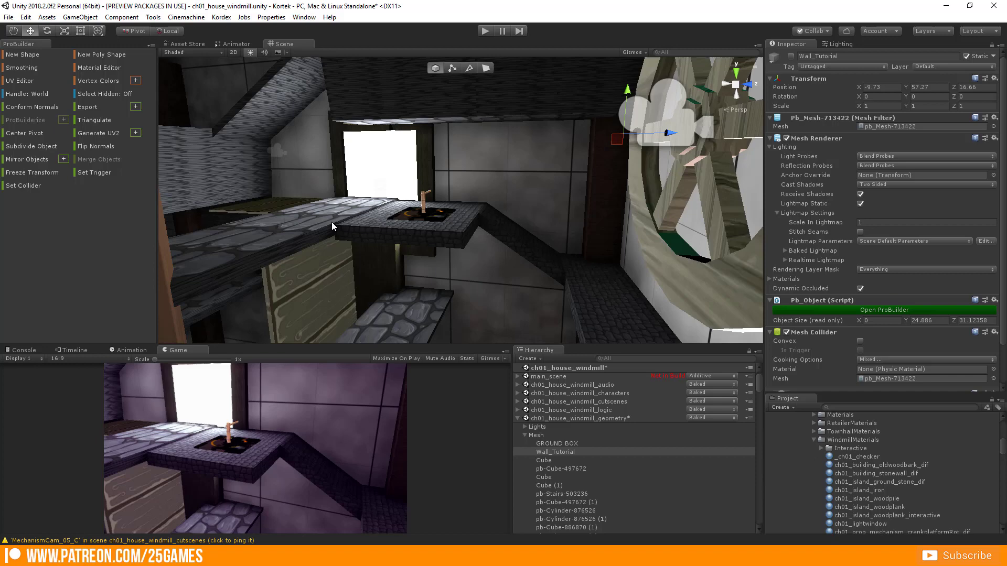
left_click_drag(332, 227, 359, 233, "alt")
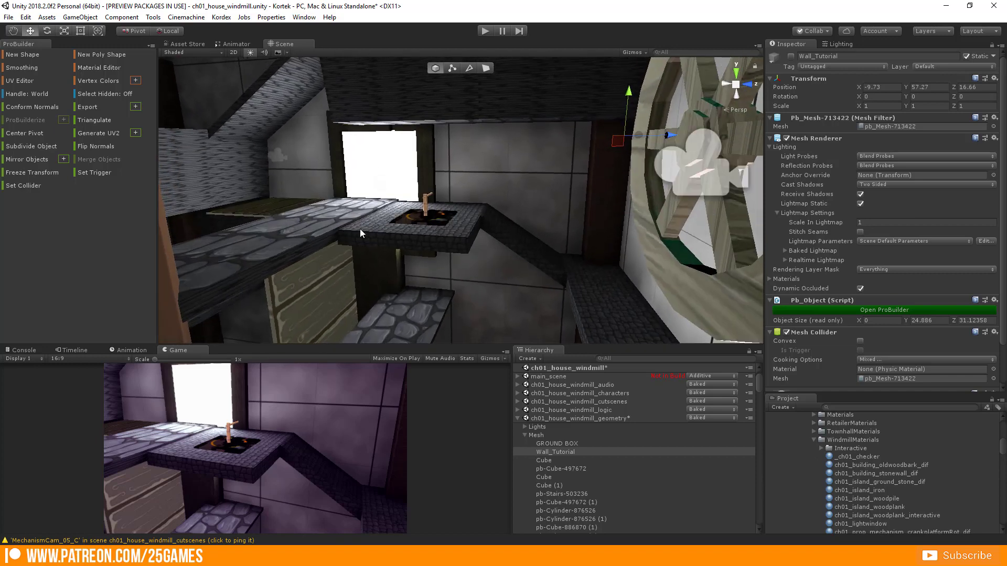
scroll(424, 217, "up", 3)
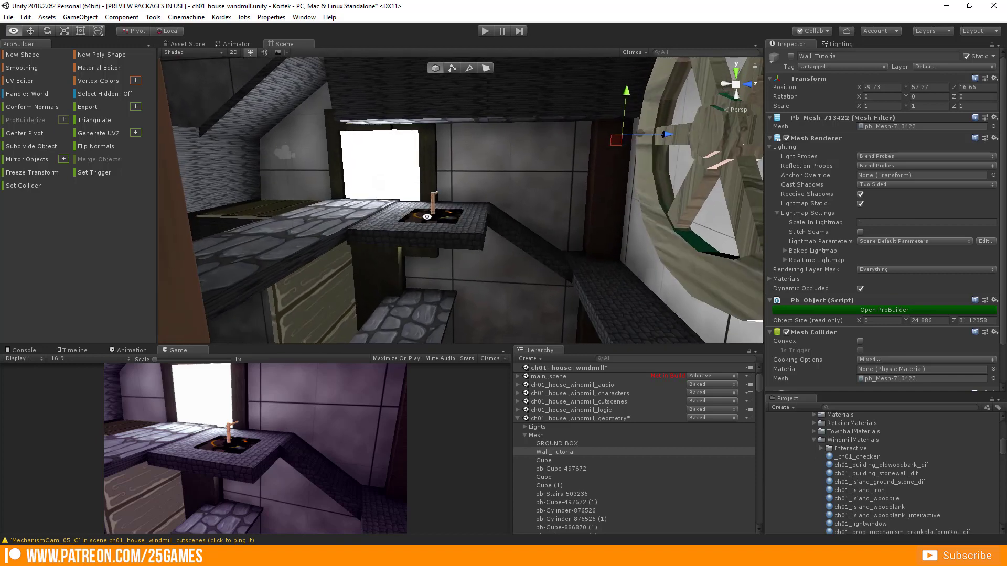
left_click_drag(466, 202, 461, 215)
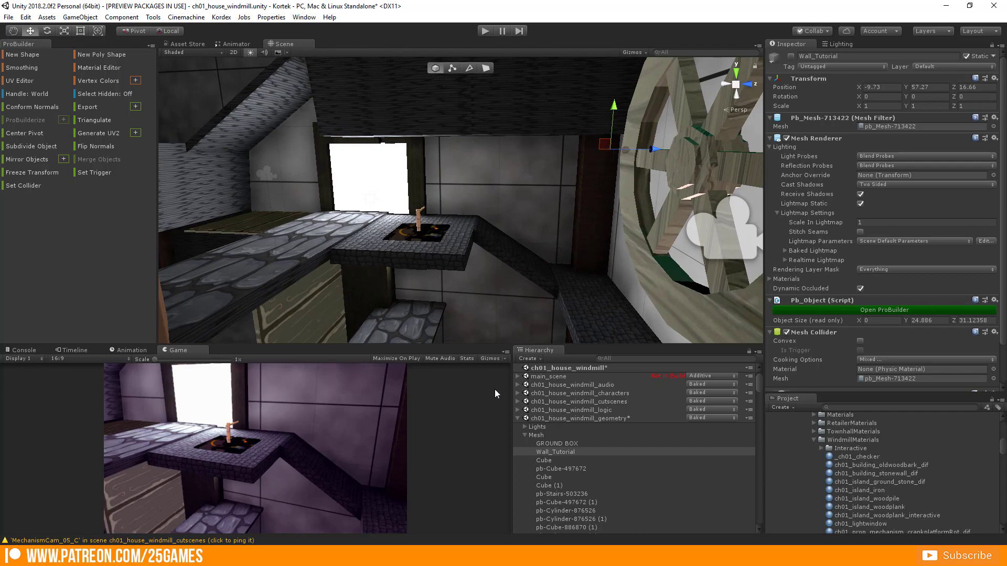
left_click(557, 454)
left_click(791, 57)
scroll(487, 210, "up", 6)
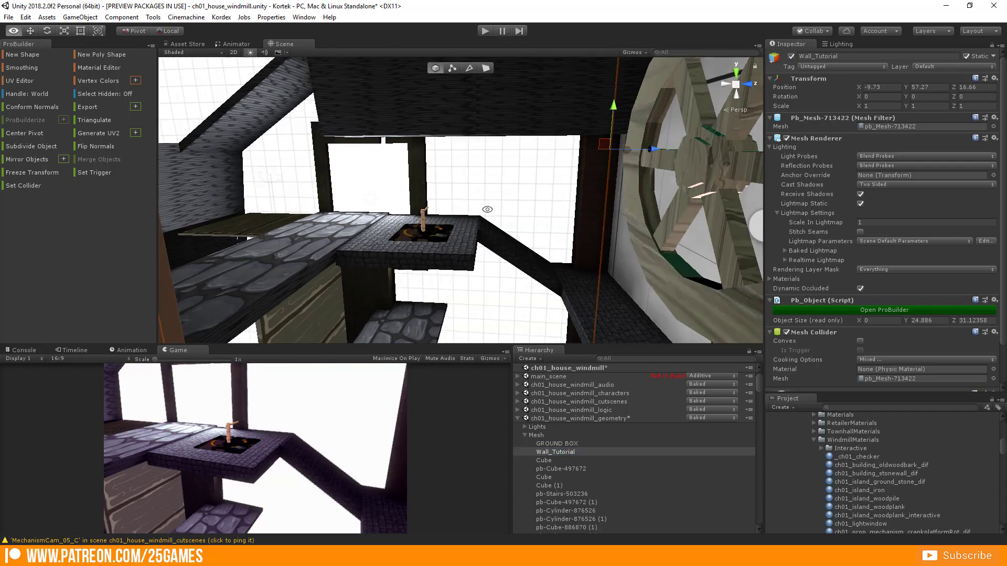
left_click_drag(481, 211, 459, 213, "alt")
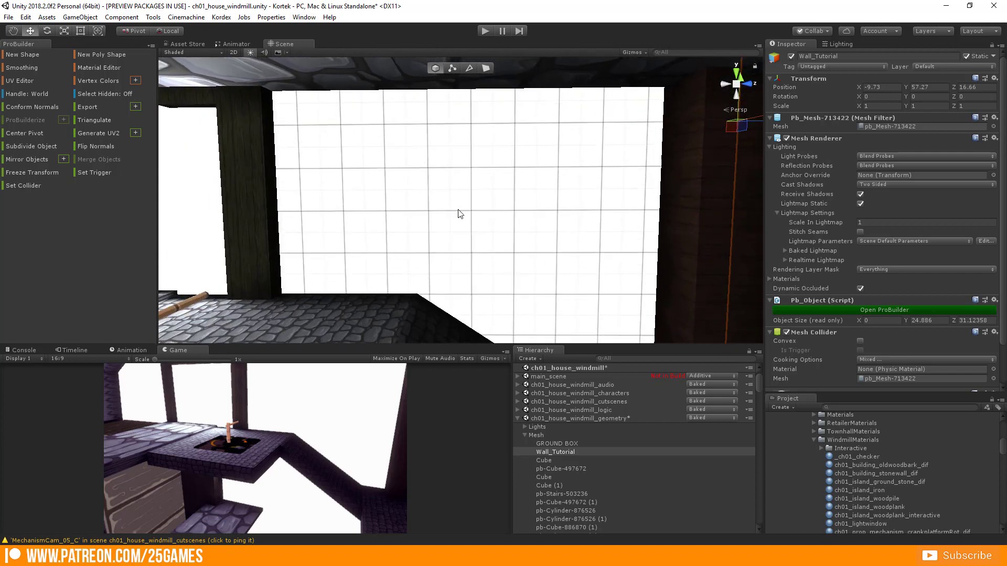
Step: Create a material named ch01_building_conrete in the WindmillMaterials folder
right_click(853, 440)
mouse_move(879, 182)
left_click(760, 291)
type("ch01_building_conrete")
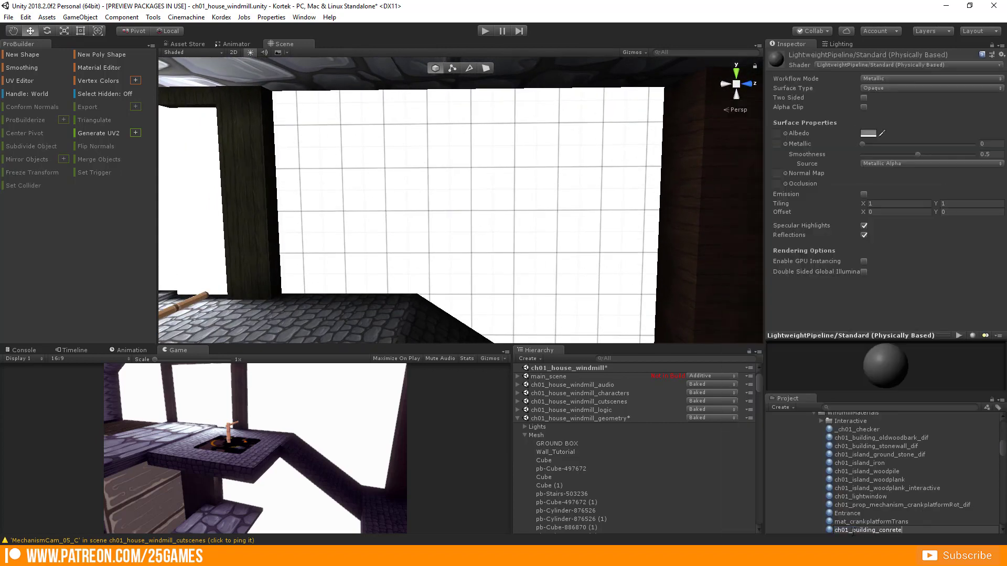
key("Return")
Step: Set the new material's shader to the custom EnvironmentDiffuse shader in the Environment group
left_click(860, 64)
mouse_move(839, 156)
mouse_move(782, 158)
left_click(858, 179)
Step: Find the Building_Texture folder under Orodir Island in the project and show it in File Explorer
scroll(795, 494, "down", 4)
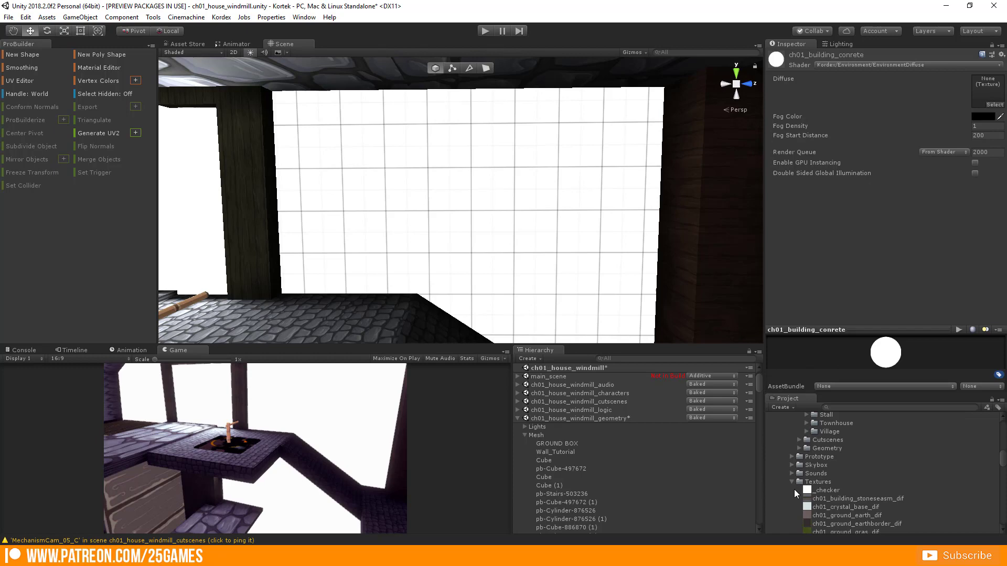
scroll(795, 493, "down", 10)
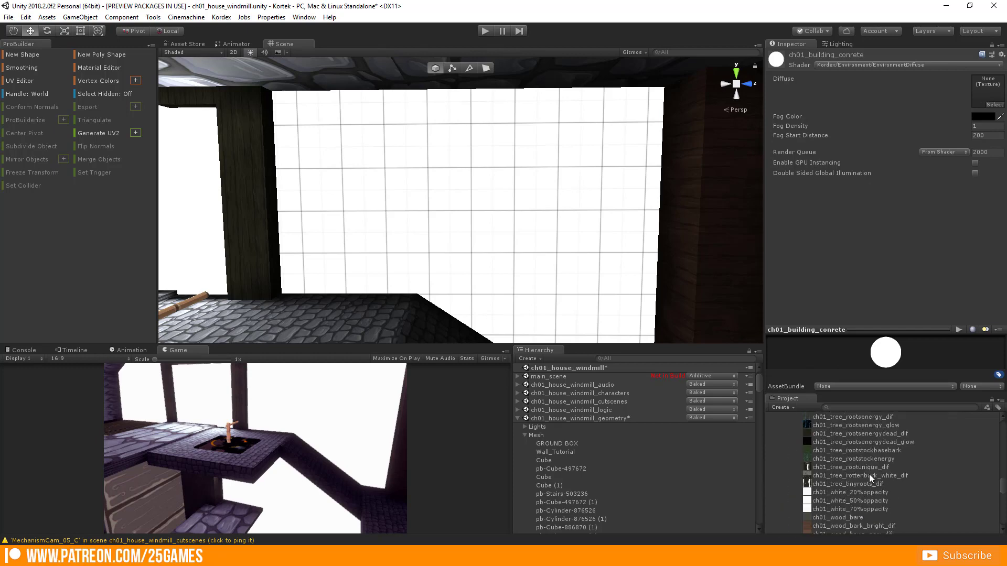
scroll(869, 478, "up", 15)
left_click(837, 477)
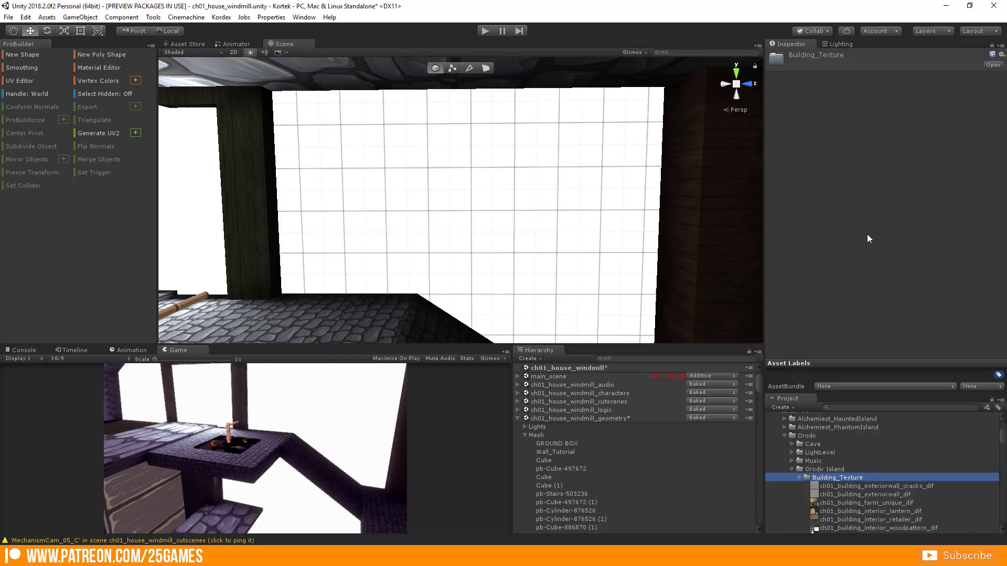
left_click(987, 522)
scroll(813, 446, "down", 10)
Step: Copy the ch01_building_interior_concrete_dif texture from KORDEX, 1 - 2d, 004_buildings into the project's Building_Texture folder
key("super+e")
left_click(92, 482)
double_click(195, 397)
double_click(195, 402)
double_click(194, 366)
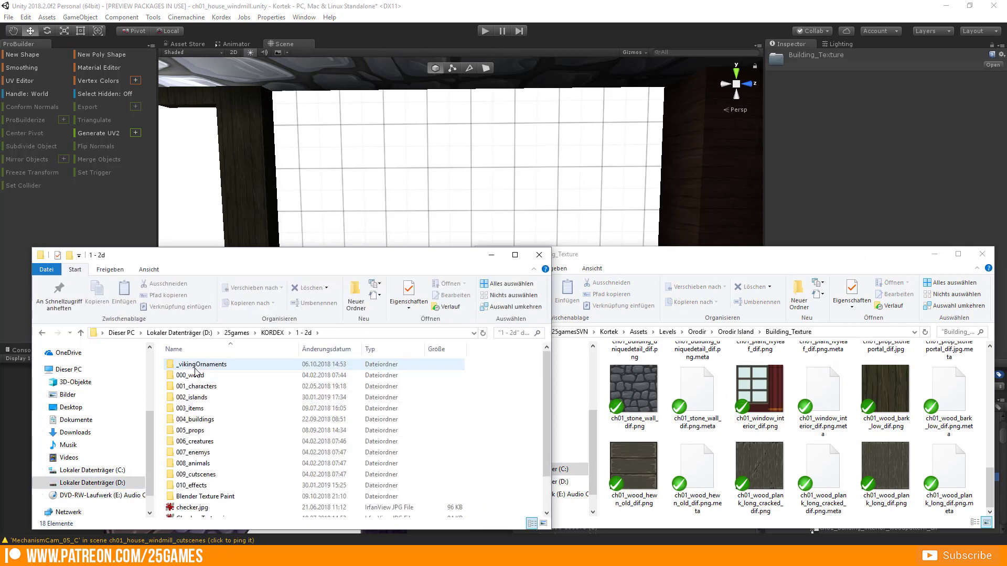
double_click(195, 419)
double_click(195, 397)
left_click_drag(546, 369, 546, 407)
left_click_drag(317, 395, 636, 397)
left_click(746, 18)
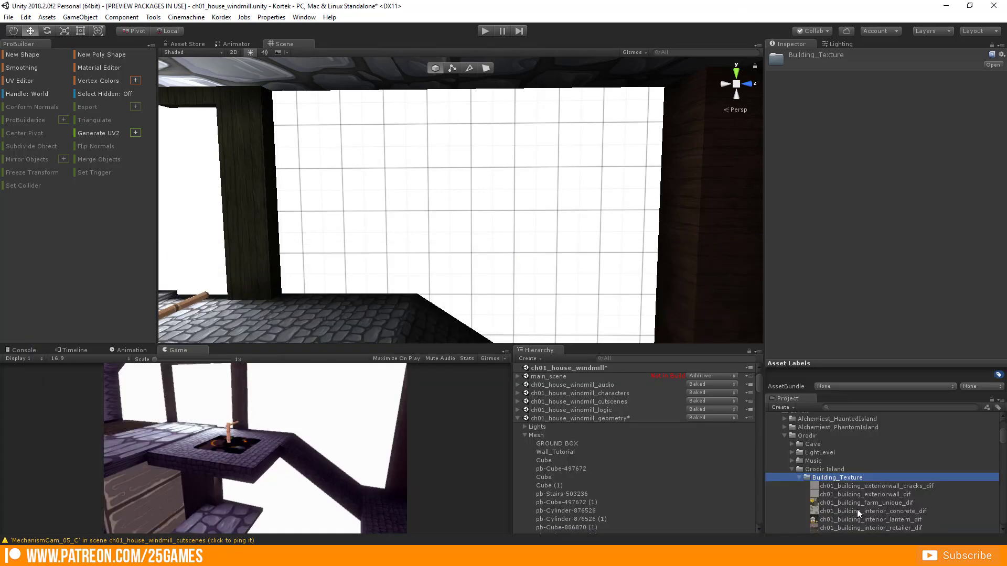
Step: Assign the ch01_building_interior_concrete_dif texture as the diffuse map of the ch01_building_conrete material
scroll(857, 511, "down", 7)
left_click(871, 454)
scroll(860, 472, "up", 6)
left_click_drag(844, 480, 987, 91)
Step: Apply the ch01_building_conrete material to the blank wall in the windmill room
scroll(880, 439, "down", 6)
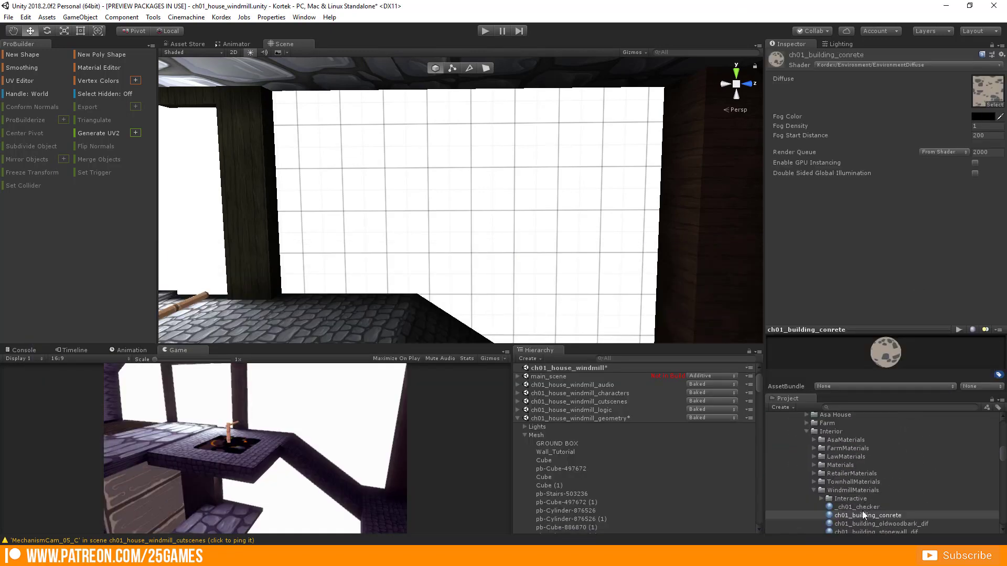
left_click(863, 515)
left_click_drag(860, 517, 543, 259)
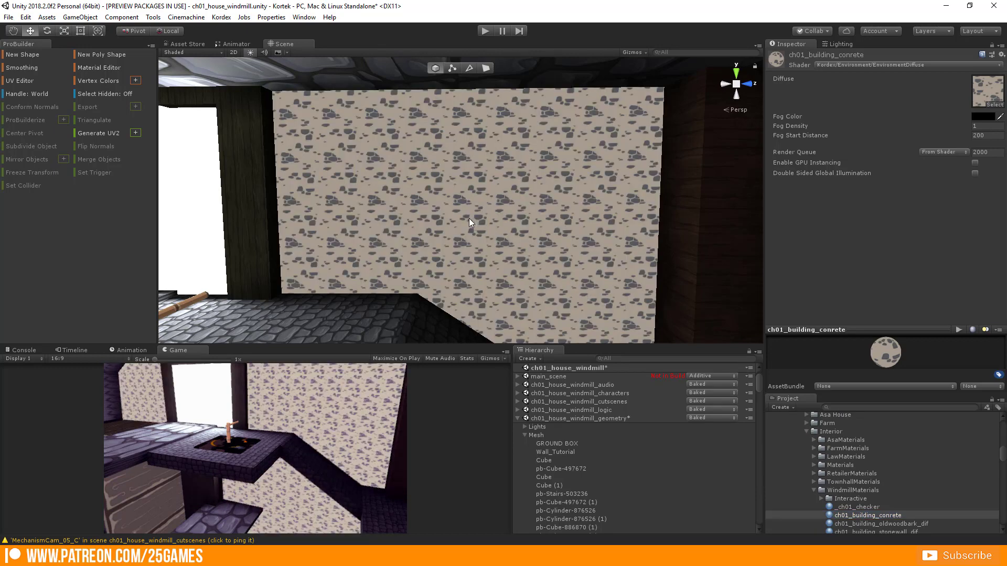
left_click_drag(460, 220, 455, 225)
left_click_drag(430, 259, 539, 238)
Step: Scale the Wall_Tutorial face's UVs to a tiling of about 0.18 so the stones appear larger
left_click(540, 238)
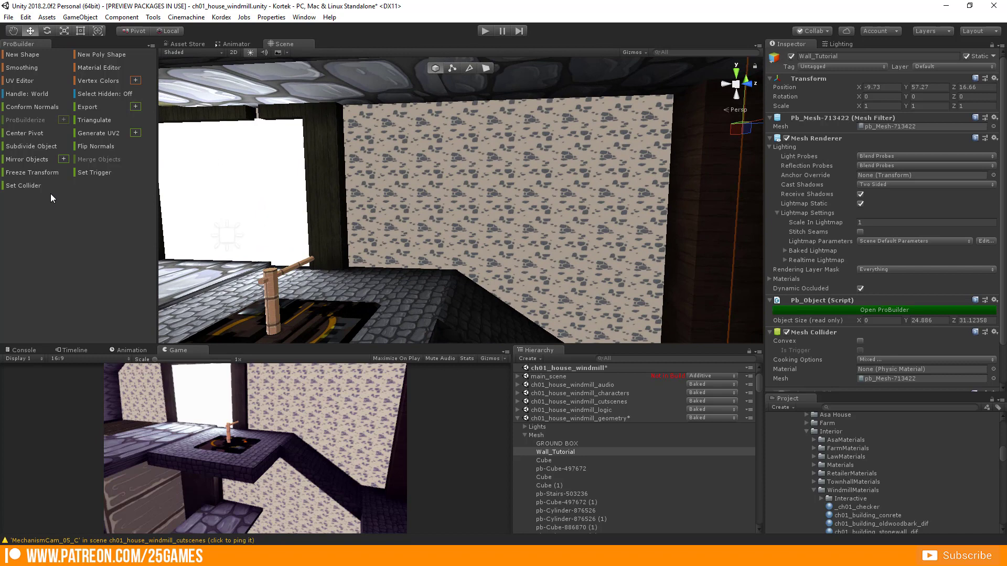
left_click(23, 81)
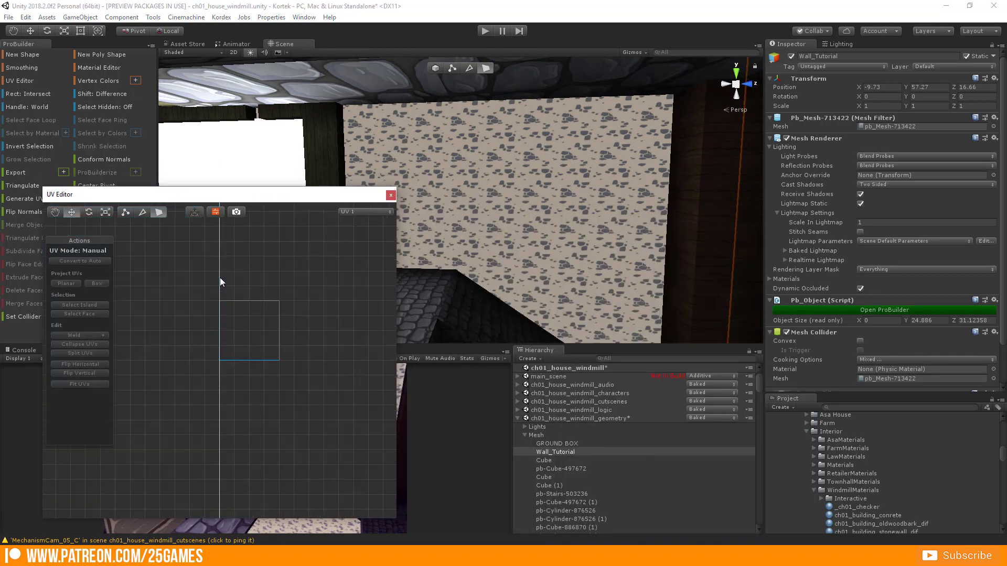
scroll(221, 282, "down", 5)
left_click(202, 343)
key("r")
left_click_drag(164, 369, 207, 398)
left_click_drag(230, 194, 173, 192)
left_click_drag(504, 233, 367, 223)
Step: Rescale the wall face's UVs to a tiling of about 0.139 and close the UV Editor
left_click(19, 80)
scroll(209, 290, "down", 8)
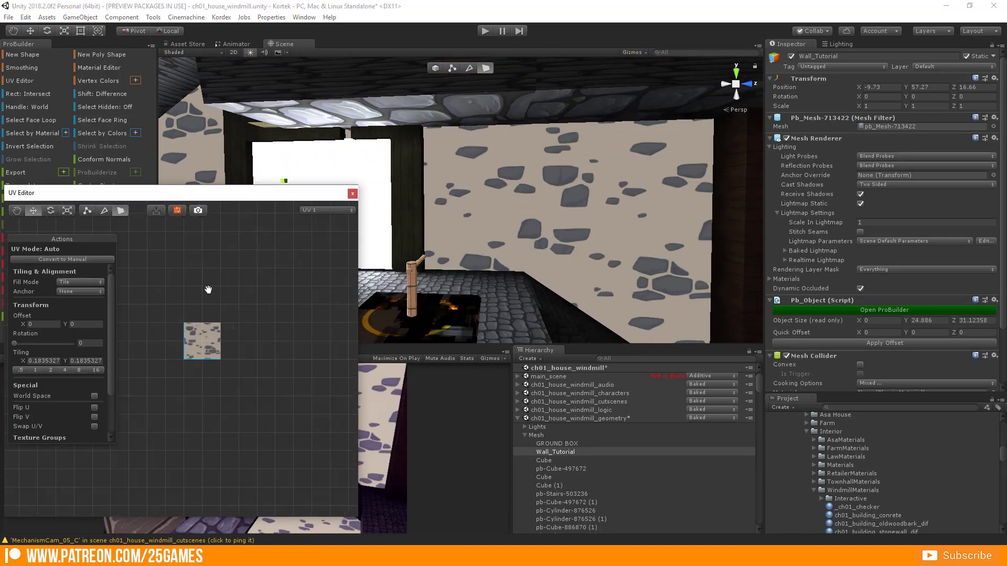
scroll(191, 336, "down", 3)
key("r")
left_click_drag(171, 392, 157, 398)
left_click_drag(519, 322, 560, 242)
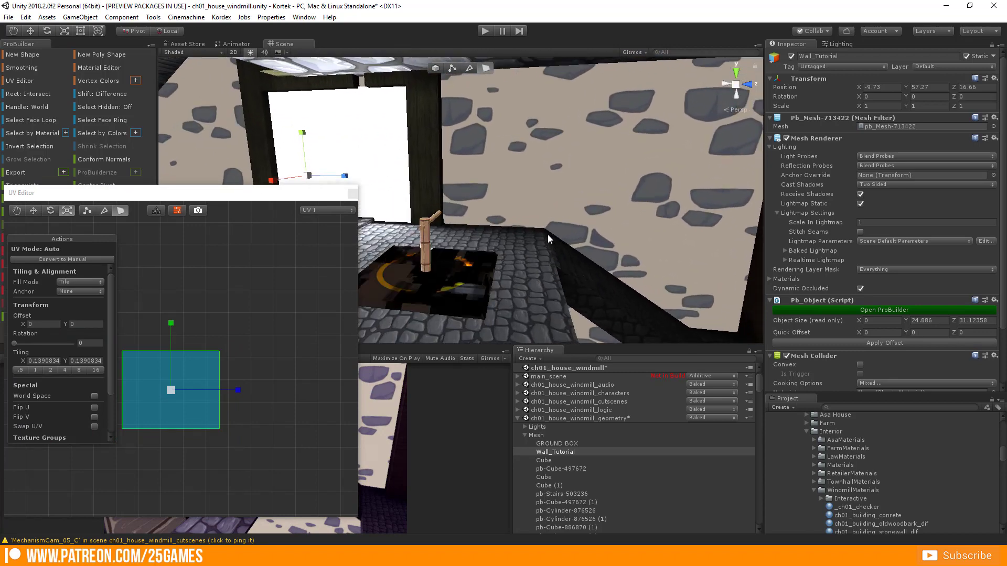
left_click(353, 194)
left_click_drag(498, 231, 609, 200)
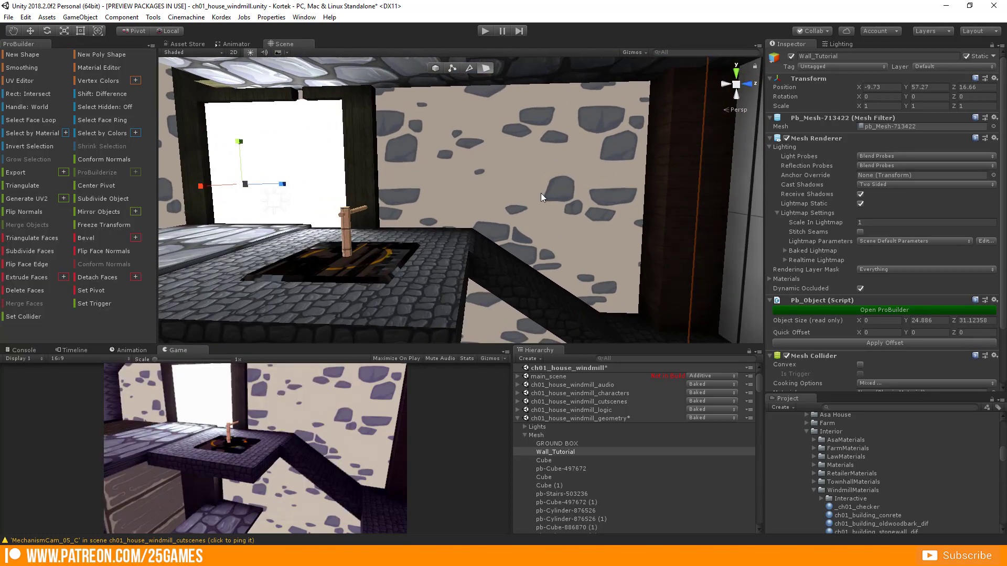
Step: Duplicate the Wall_Tutorial object and examine the copy from a distance for pattern repetition
left_click_drag(391, 201, 496, 205)
key("ctrl+d")
key("w")
scroll(550, 166, "down", 5)
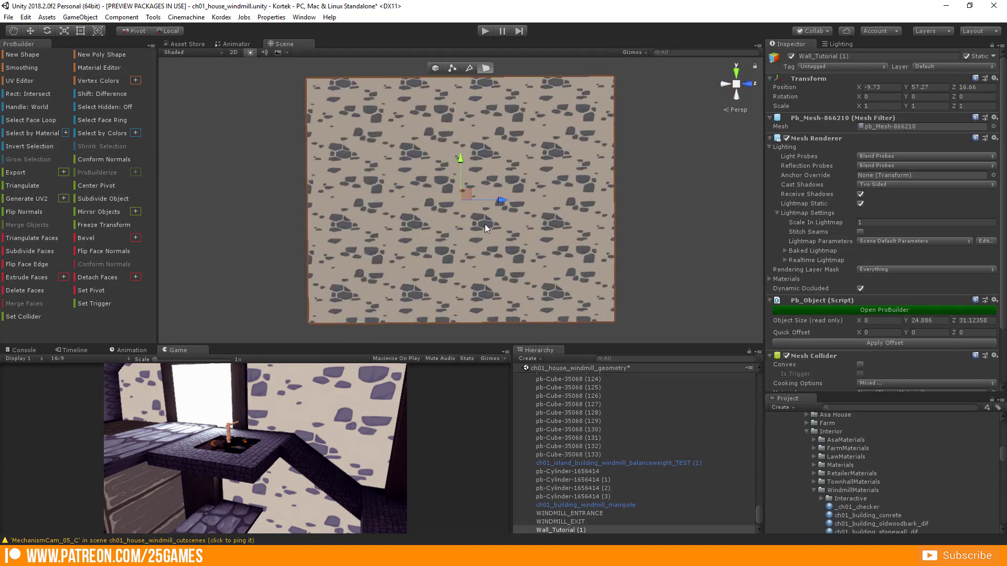
scroll(436, 212, "up", 3)
scroll(411, 238, "down", 5)
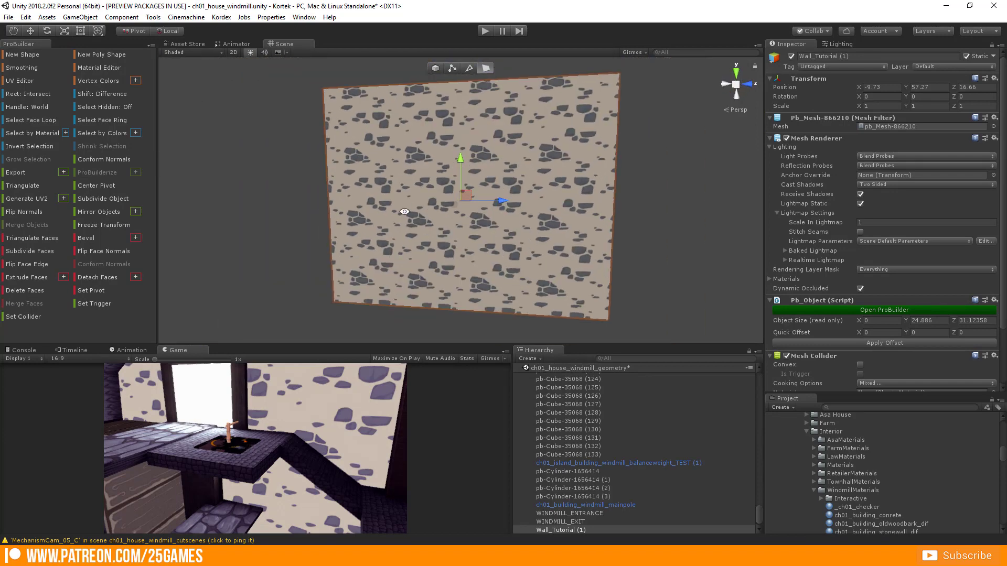
left_click(592, 218)
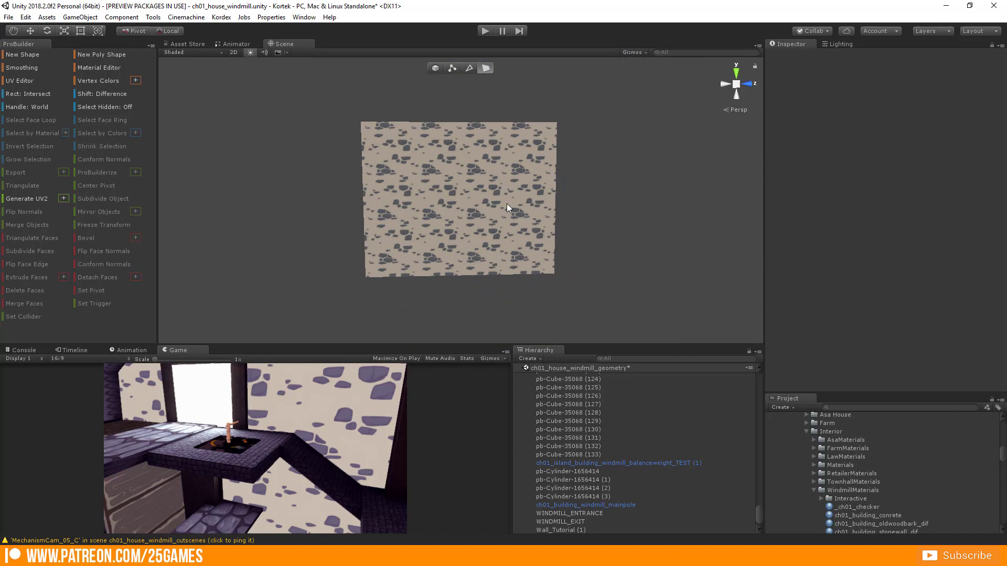
Step: Examine the duplicated wall's UV layout and tiling in the UV Editor
left_click(20, 80)
scroll(183, 367, "down", 3)
key("ctrl+z")
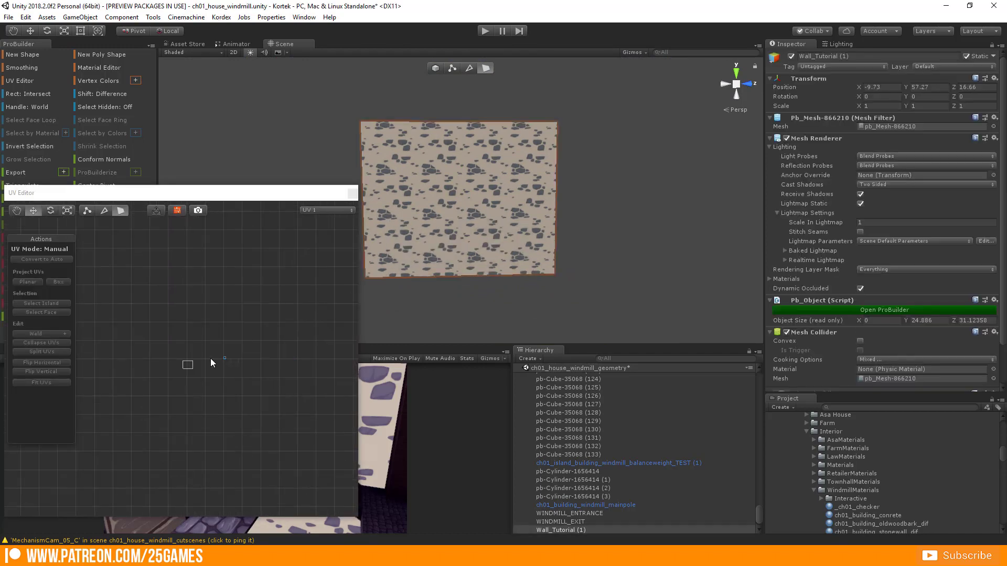
left_click(328, 358)
scroll(328, 357, "up", 3)
left_click_drag(314, 379, 173, 378)
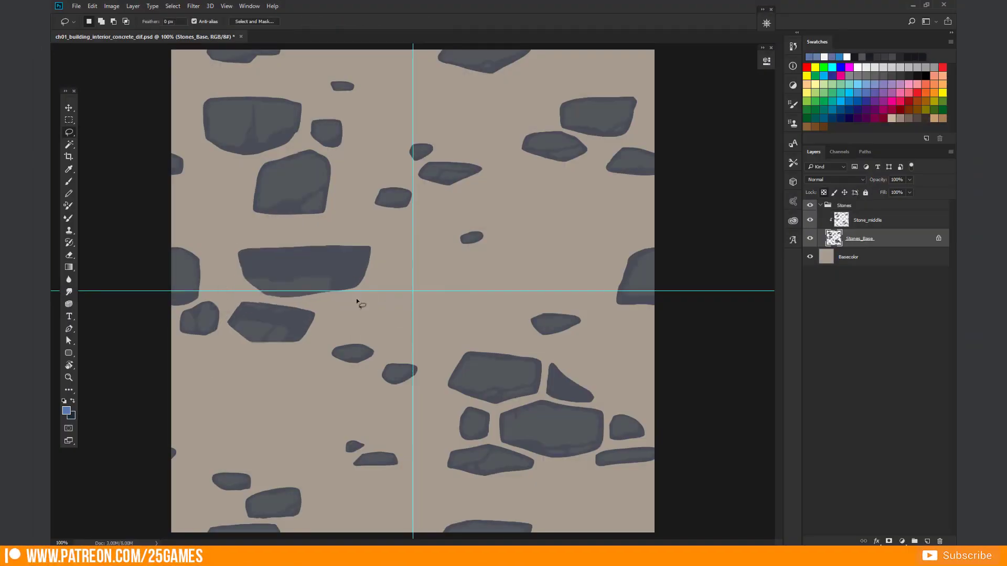
Step: Switch to Photoshop and slightly enlarge the group of stones in the upper-right part of the texture
key("alt+bracketright")
key("alt+bracketleft")
key("ctrl+t")
left_click_drag(465, 180, 487, 173)
key("Return")
Step: Enlarge the lower-right stone cluster on both the Stones_Base and Stone_middle layers
left_click(867, 220)
key("ctrl+t")
left_click(860, 239)
left_click_drag(448, 476, 404, 510)
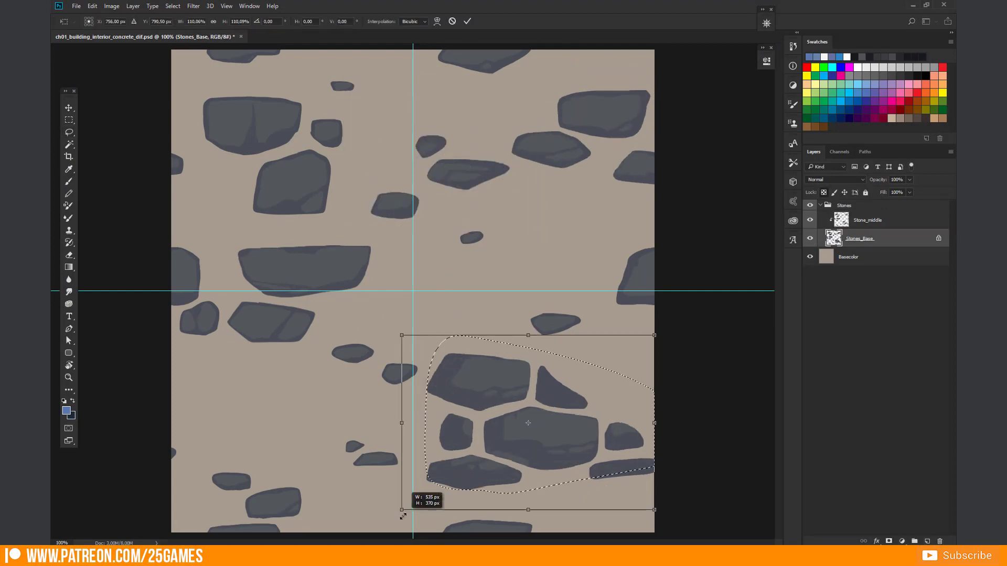
key("Return")
Step: Enlarge the two lower-left stones and move the upper-left stones down toward the wide stone
left_click(868, 220)
left_click(860, 239)
left_click_drag(360, 207, 353, 223)
left_click_drag(283, 173, 284, 201)
left_click(867, 220)
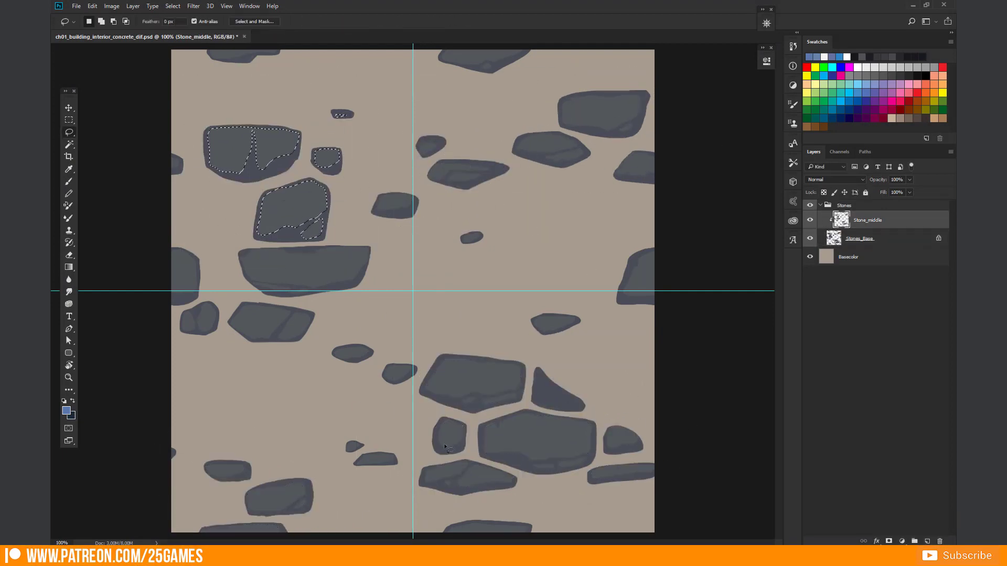
Step: Delete the small stone below the wide left stone and the triangular stone in the lower-right cluster
left_click(859, 238)
key("Delete")
key("Delete")
left_click(867, 220)
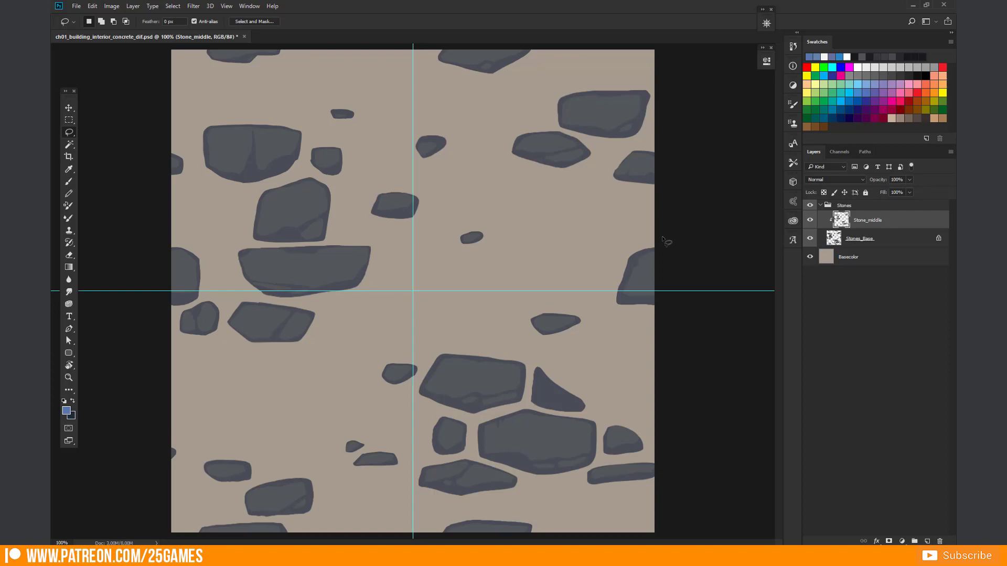
left_click_drag(530, 358, 627, 403)
key("alt+bracketleft")
key("Delete")
key("ctrl+d")
Step: Sample the stone colour and refine the outlines of the resized stones with freehand lasso fills
key("i")
left_click(442, 384)
scroll(472, 422, "up", 2)
left_click_drag(237, 307, 267, 256)
key("alt+BackSpace")
left_click_drag(488, 379, 367, 221)
left_click_drag(293, 304, 366, 220)
left_click_drag(367, 367, 367, 224)
left_click_drag(224, 257, 388, 279)
scroll(389, 279, "down", 1)
mouse_move(318, 175)
left_mouse_down()
mouse_move(359, 452)
mouse_move(771, 225)
left_mouse_up()
mouse_move(391, 380)
left_mouse_down()
mouse_move(328, 461)
mouse_move(341, 390)
left_mouse_up()
left_click_drag(308, 90, 283, 299)
key("alt+BackSpace")
left_click_drag(348, 219, 320, 343)
mouse_move(320, 343)
left_mouse_down()
mouse_move(302, 247)
mouse_move(319, 341)
left_mouse_up()
key("alt+BackSpace")
left_click_drag(367, 173, 350, 262)
left_click_drag(382, 204, 270, 315)
left_click_drag(472, 262, 382, 285)
left_click_drag(367, 220, 430, 391)
left_click_drag(524, 315, 371, 252)
mouse_move(467, 265)
left_mouse_down()
mouse_move(446, 285)
mouse_move(290, 300)
left_mouse_up()
left_click_drag(432, 287, 440, 257)
key("alt+BackSpace")
left_click_drag(719, 351, 689, 350)
left_click_drag(710, 170, 543, 239)
key("alt+BackSpace")
left_click_drag(359, 391, 549, 382)
left_click_drag(549, 519, 446, 63)
Step: Repaint the grey inner faces of the lower-right cluster's stones on the Stone_middle layer
key("alt+bracketright")
left_click_drag(401, 309, 383, 230)
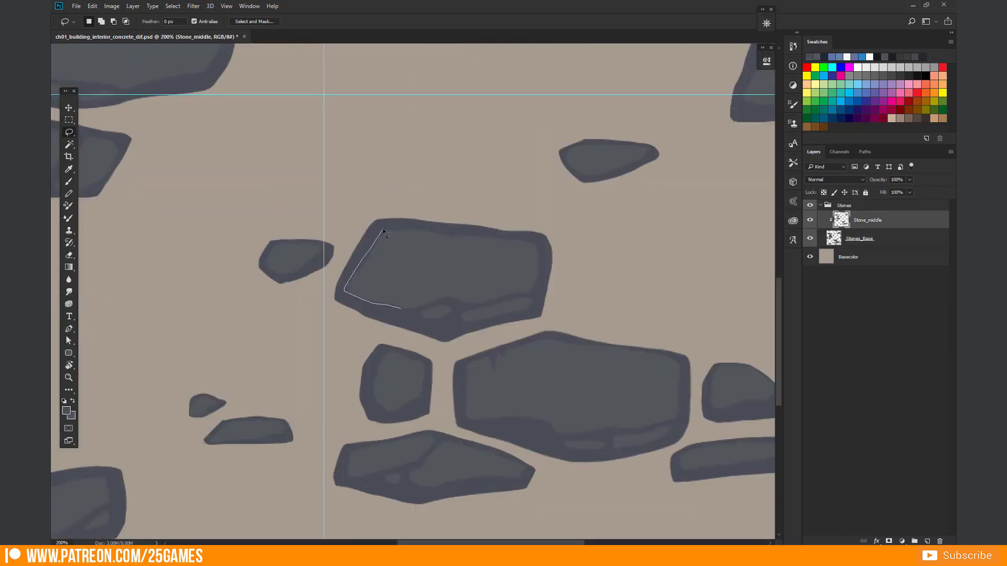
left_click_drag(529, 300, 464, 323)
key("alt+BackSpace")
mouse_move(222, 422)
left_mouse_down()
mouse_move(209, 313)
mouse_move(260, 331)
left_mouse_up()
key("x")
left_click_drag(333, 365, 421, 335)
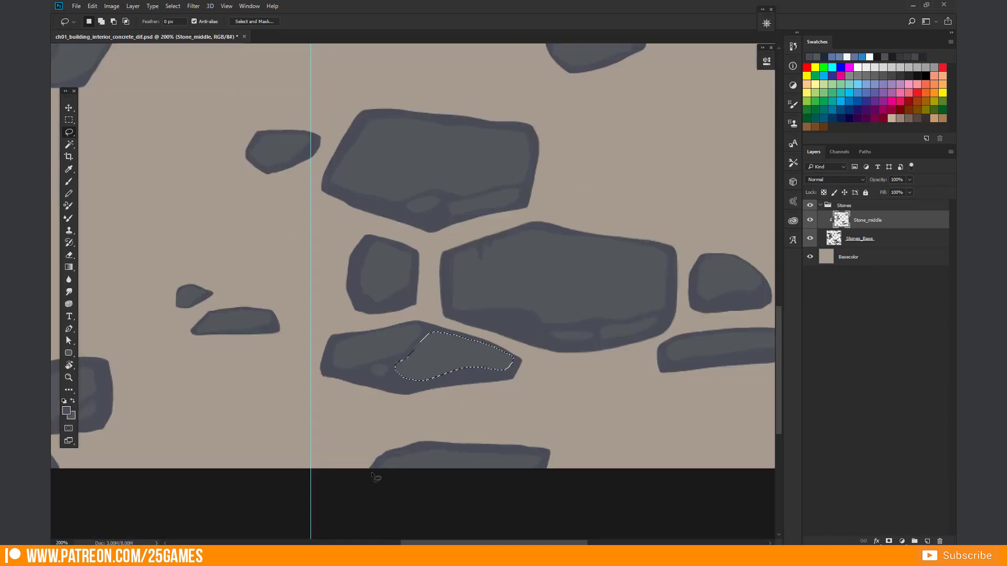
left_click_drag(372, 474, 254, 517)
left_click_drag(335, 351, 395, 353)
left_click_drag(497, 441, 239, 352)
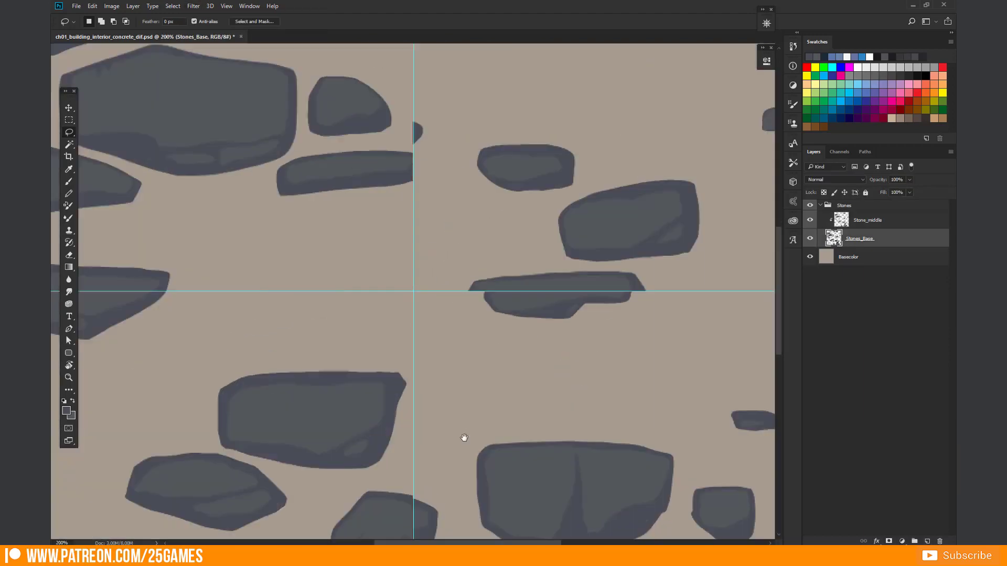
Step: Join the mismatched halves of the stone on the horizontal guide and round off the stone cut by the vertical guide
left_click_drag(464, 437, 357, 372)
left_click(868, 220)
left_click(859, 238)
left_click_drag(362, 227, 538, 230)
key("alt+BackSpace")
key("ctrl+d")
left_click_drag(272, 252, 272, 339)
left_click(868, 220)
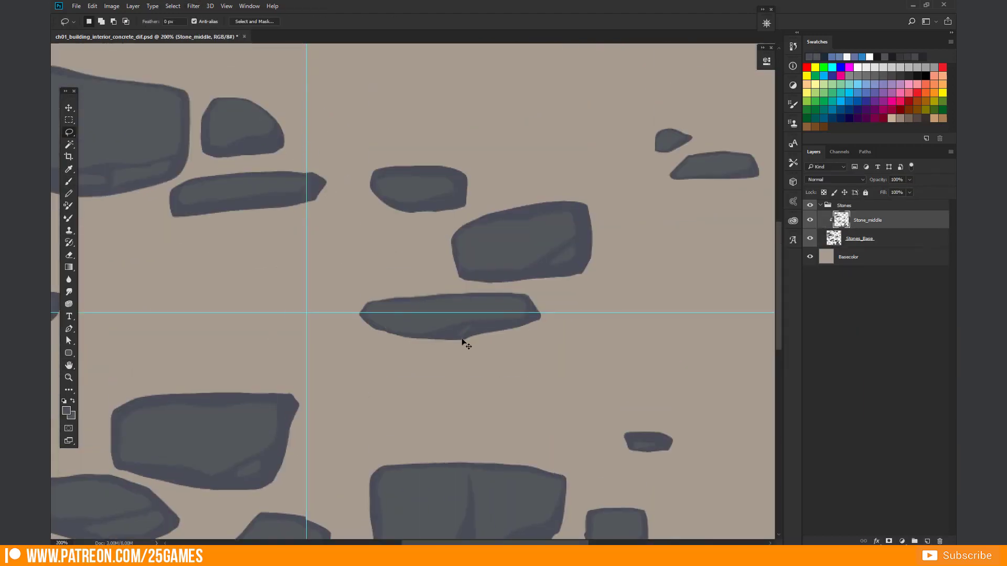
Step: Touch up a stone's outline and inner face with freehand lasso fills on the Stones_Base and Stone_middle layers
key("ctrl+minus")
key("ctrl+plus")
left_click(859, 239)
left_click_drag(378, 212, 379, 260)
key("alt+BackSpace")
left_click(860, 222)
key("alt+BackSpace")
key("ctrl+minus")
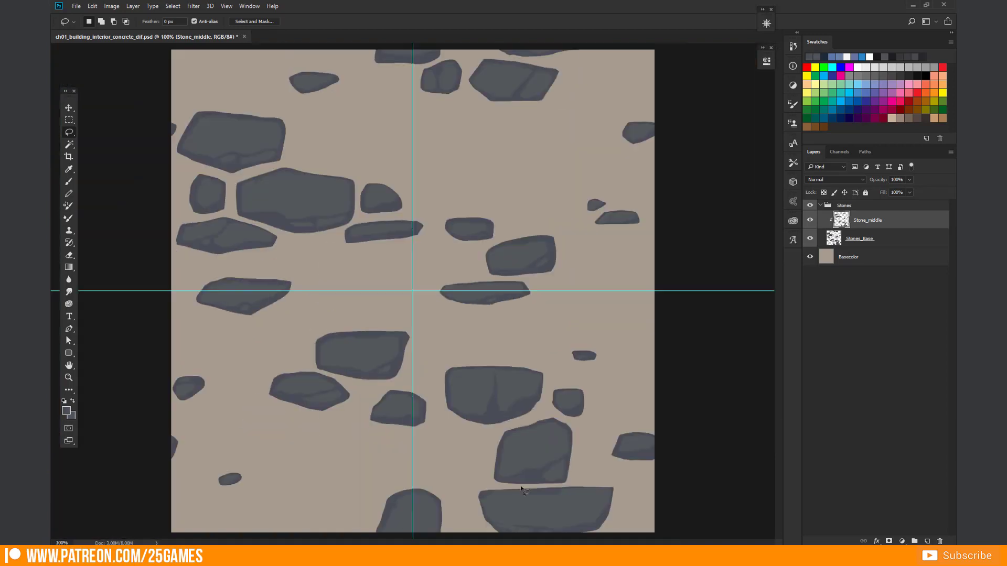
Step: Paint lighter facets on the upper sides of the stones with freehand lasso fills on the Stone_top layer
left_click(851, 243)
key("ctrl+minus")
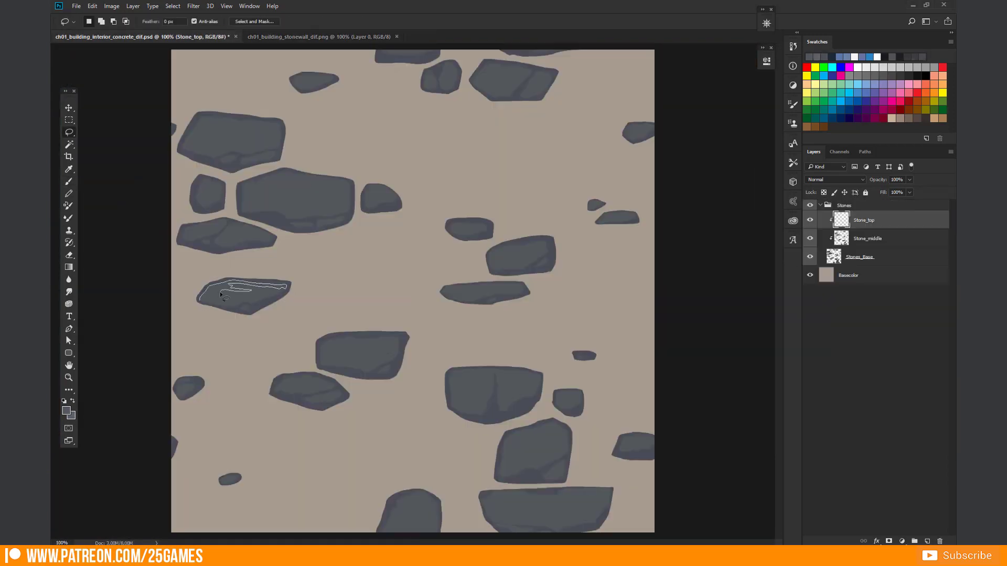
left_click_drag(320, 361, 397, 352)
left_click_drag(179, 388, 200, 382)
key("alt+BackSpace")
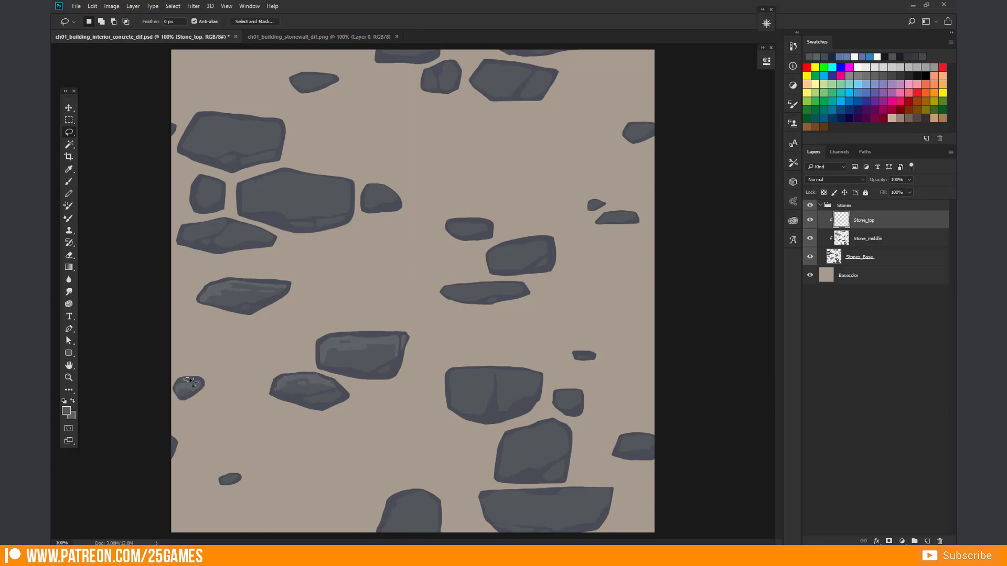
left_click_drag(183, 234, 234, 234)
key("alt+BackSpace")
key("alt+BackSpace")
mouse_move(200, 180)
left_mouse_down()
mouse_move(217, 194)
mouse_move(256, 183)
left_mouse_up()
key("ctrl+BackSpace")
left_click_drag(262, 182, 284, 172)
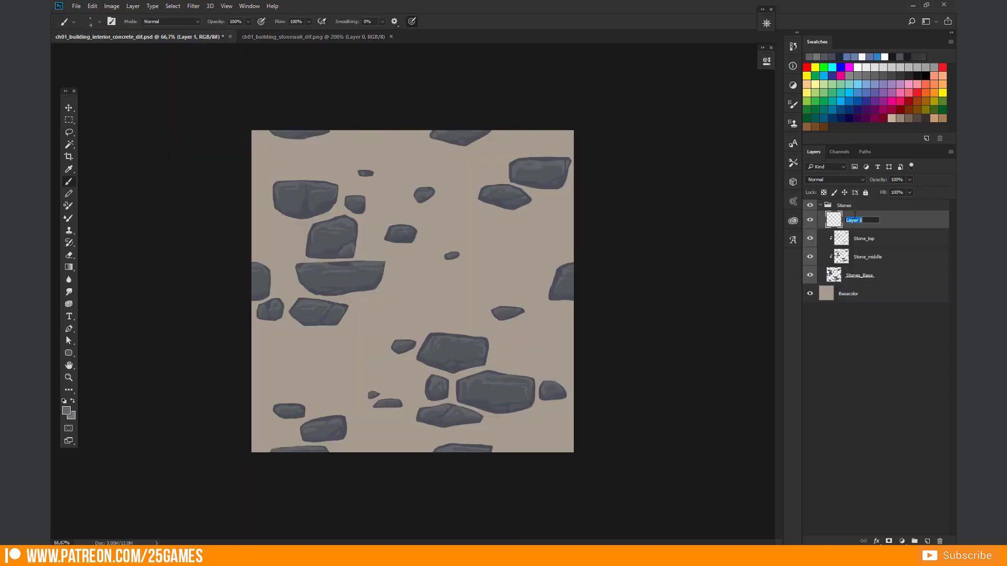
Step: Add a lighter facet to the large upper-right stone on the Stone_top layer with a lasso fill
left_click(871, 239)
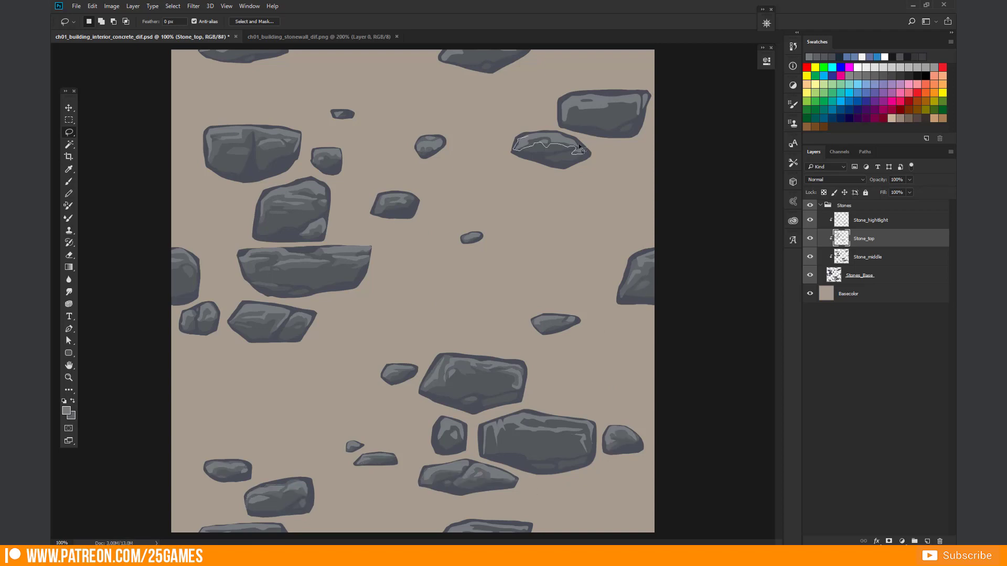
left_click_drag(619, 111, 567, 125)
key("alt+BackSpace")
key("ctrl+d")
Step: Reapply the Offset filter to the stone layers, including Stones_Base and Stone_top, to shift the texture's edges inward
key("ctrl+minus")
left_click(193, 6)
left_click(859, 275)
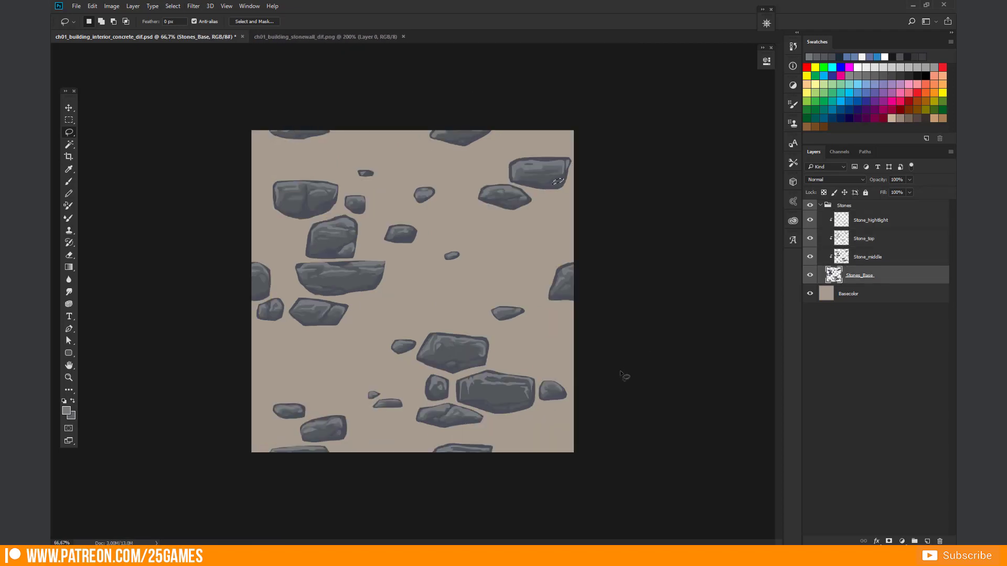
left_click(865, 243)
key("ctrl+alt+f")
key("ctrl+plus")
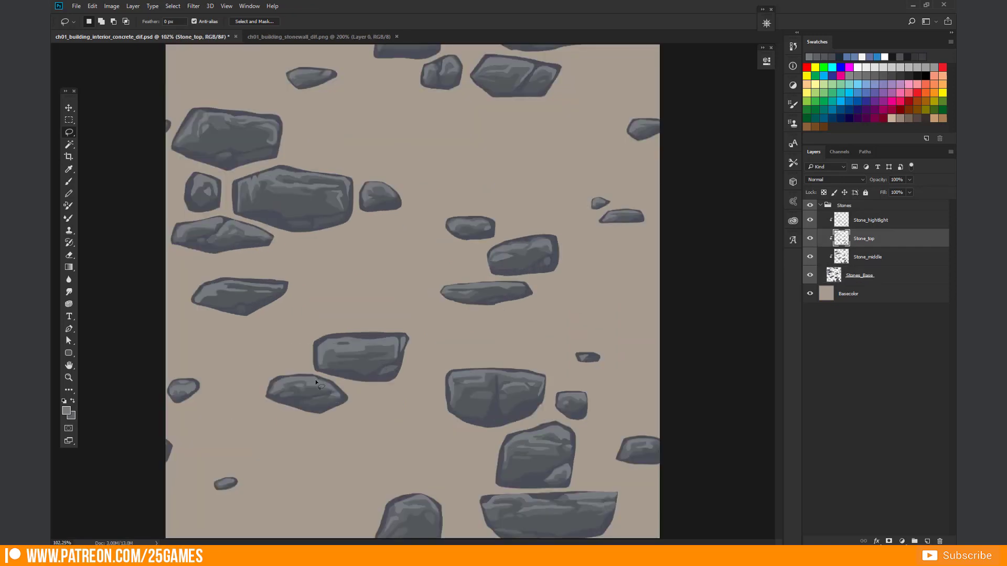
key("ctrl+minus")
key("ctrl+plus")
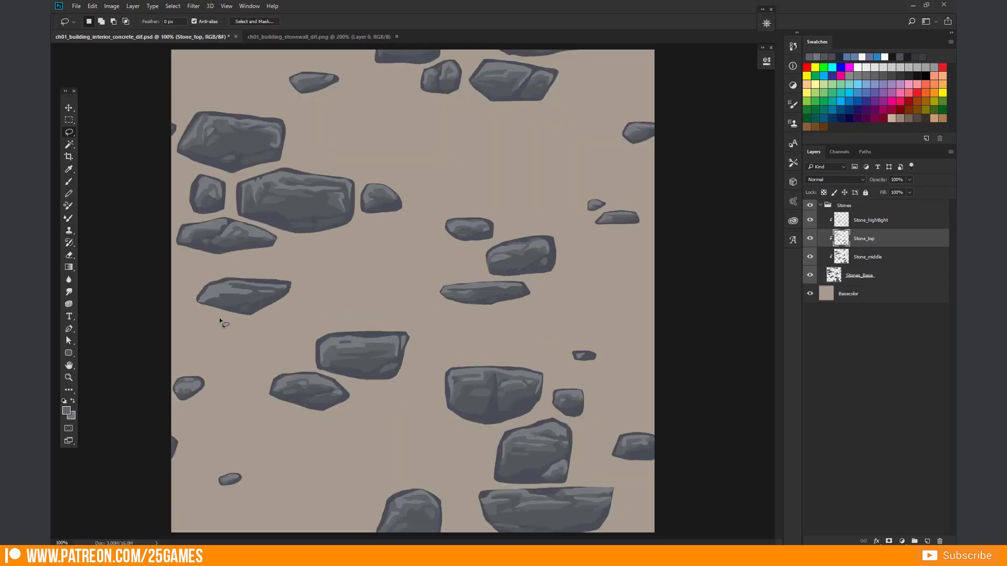
key("ctrl+minus")
key("ctrl+minus")
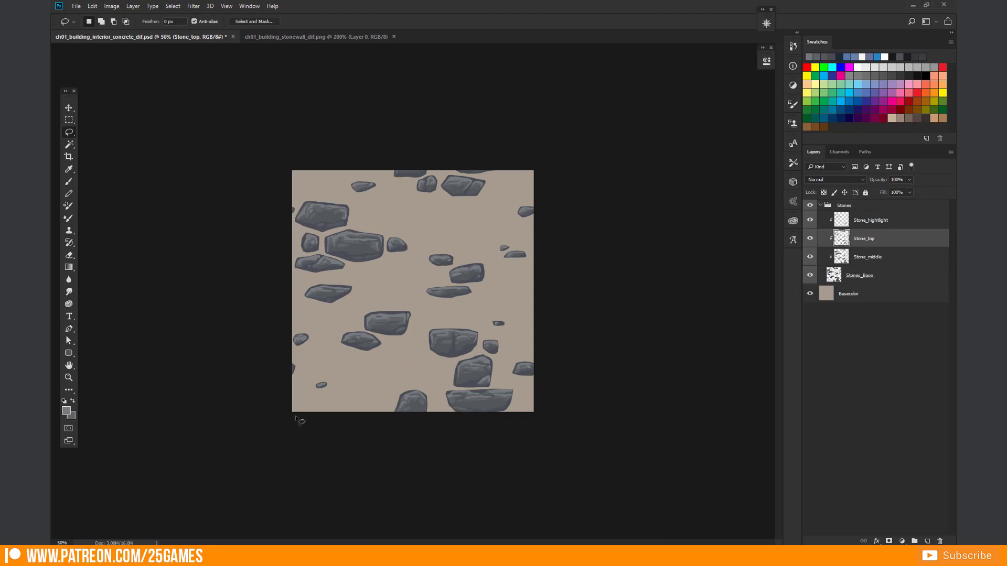
Step: Add an Outer Glow effect to the Stones_Base layer with the Normal blend mode
double_click(886, 277)
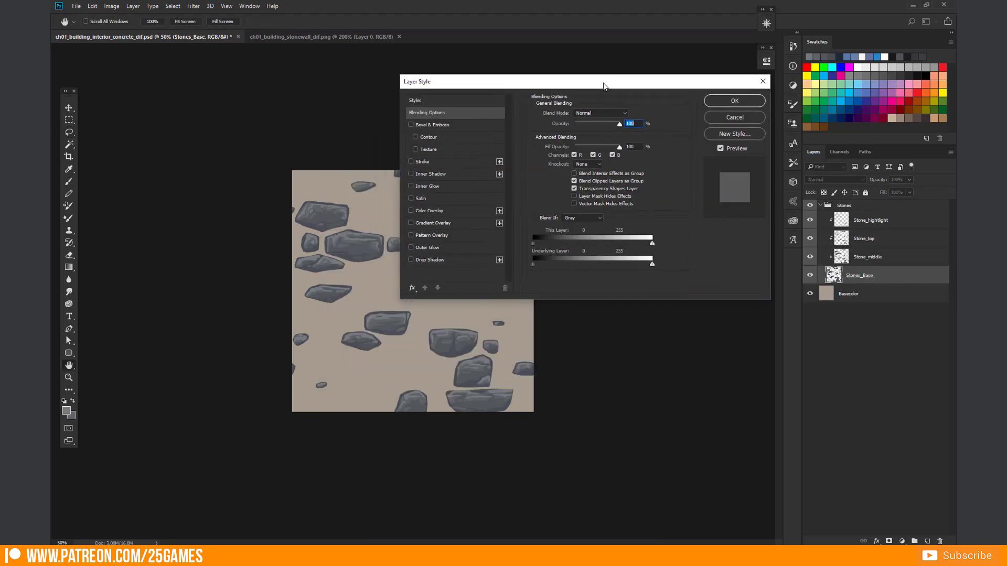
left_click(411, 248)
left_click(428, 248)
left_click(580, 113)
left_click(585, 122)
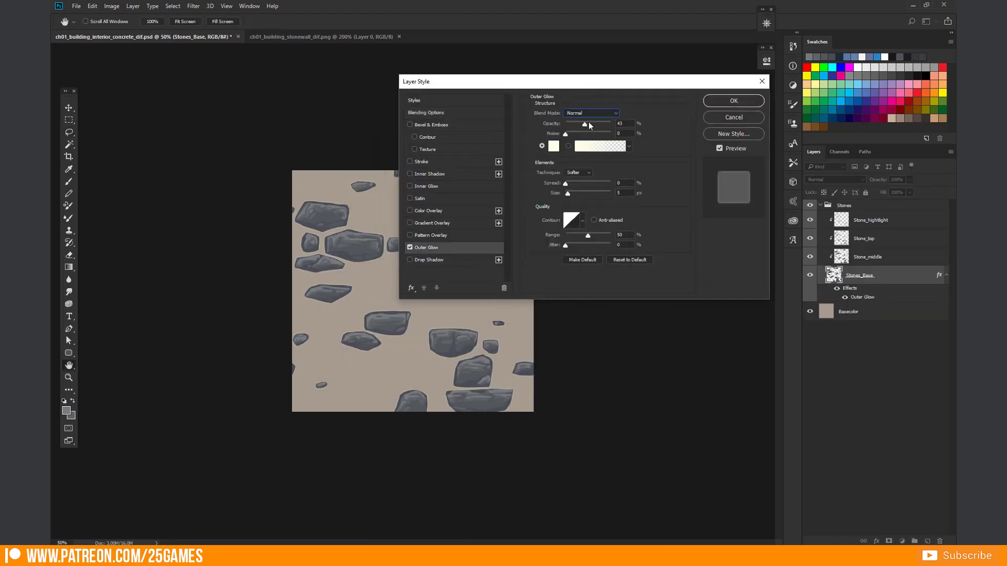
Step: Make the stones' outer glow black, with a size of 16 px and 14% opacity
left_click(553, 145)
left_click_drag(335, 362, 275, 437)
left_click(517, 268)
left_click_drag(571, 197, 575, 195)
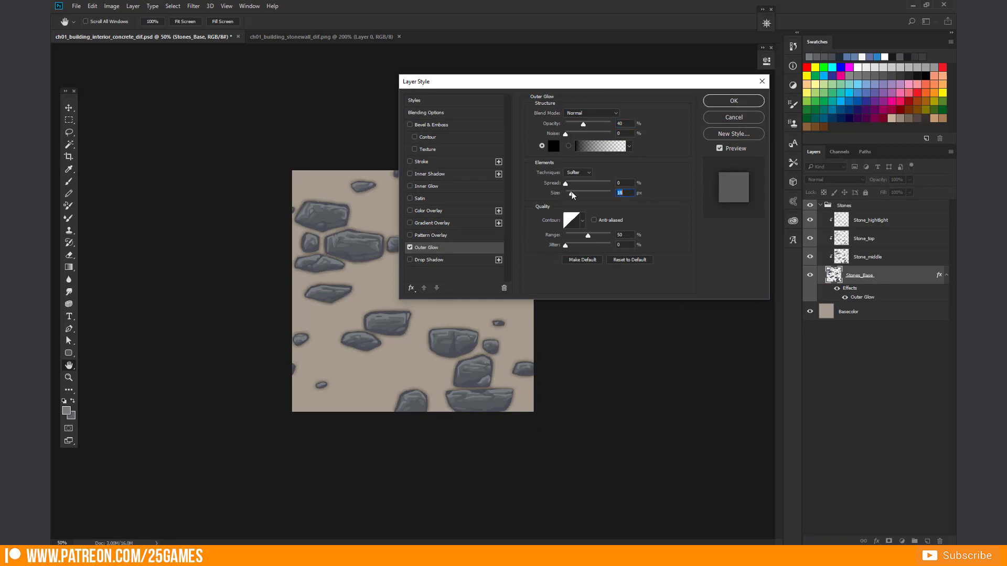
left_click_drag(584, 124, 573, 127)
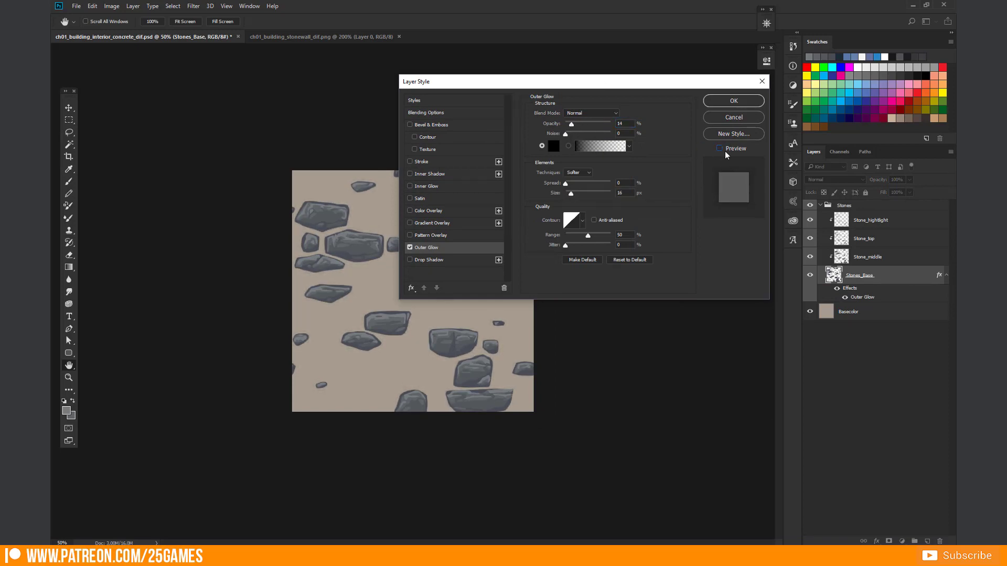
left_click(734, 101)
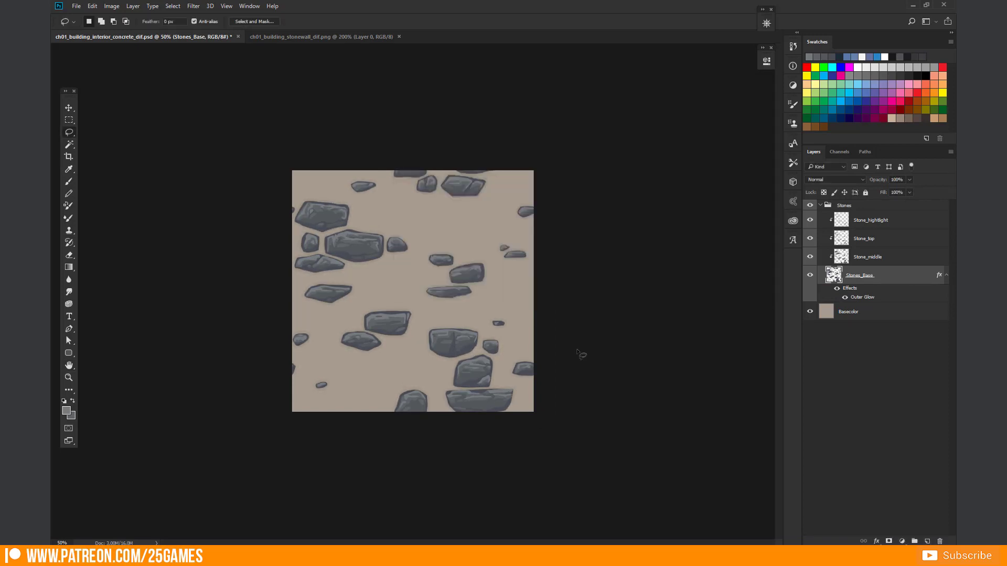
Step: Create a layer directly above Basecolor and pick a grey-brown paint colour for the Brush tool
left_click(848, 311)
left_click(821, 205)
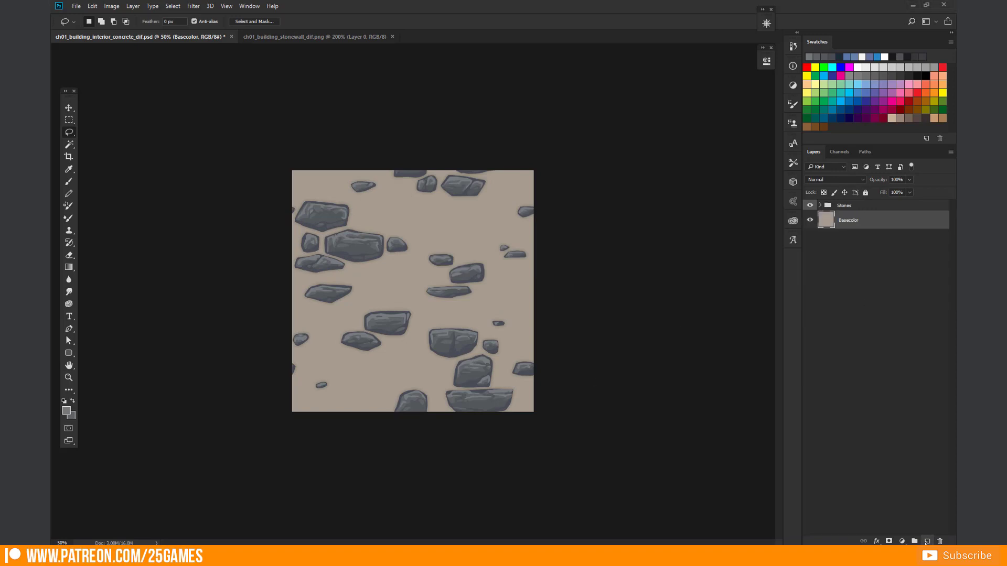
left_click(927, 542)
left_click(66, 410)
left_click(322, 322)
left_click(514, 267)
key("b")
right_click(400, 182)
left_click(420, 333)
left_click(354, 306)
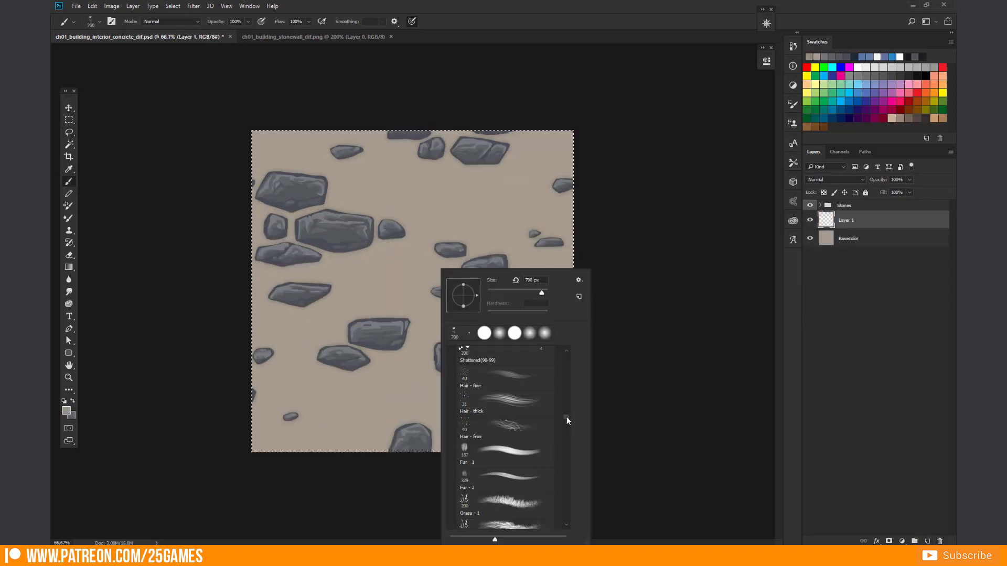
left_click_drag(566, 418, 566, 443)
right_click(416, 269)
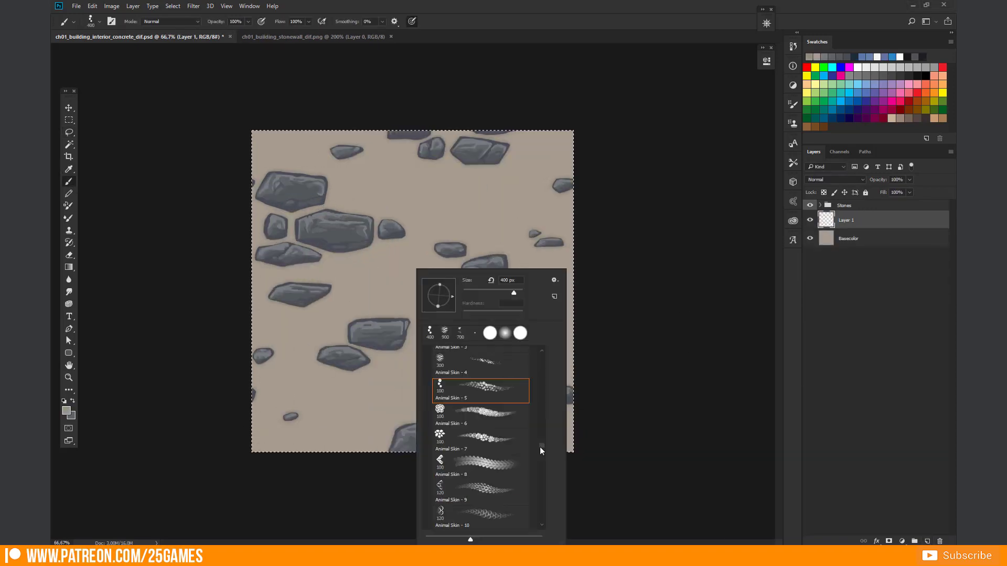
left_click_drag(540, 451, 542, 458)
left_click(346, 358)
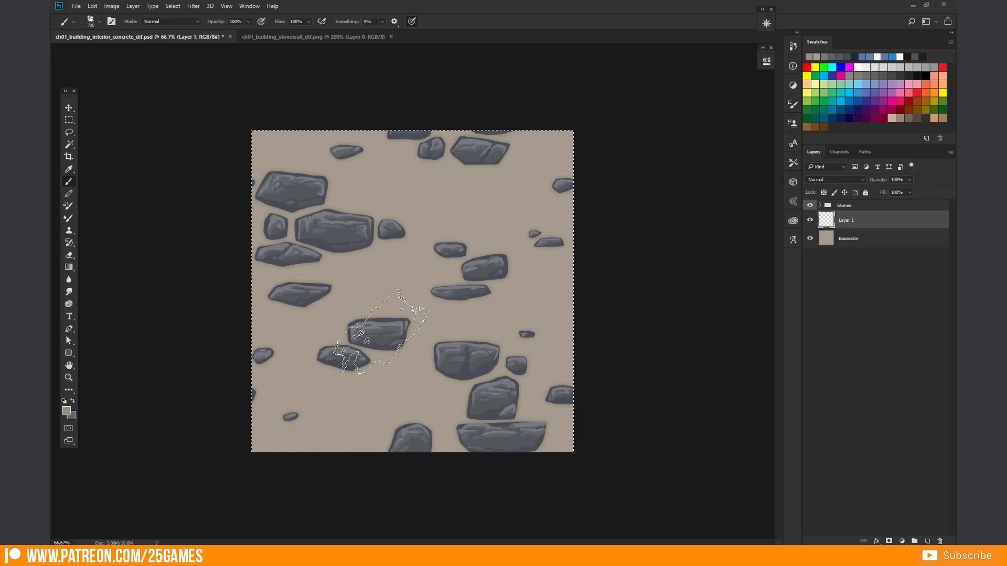
key("ctrl+z")
Step: Choose a rough textured brush and paint mottled brown stains across the plaster on Layer 1
right_click(386, 313)
left_click_drag(335, 393, 472, 359)
right_click(423, 314)
left_click_drag(546, 458, 546, 491)
left_click(488, 437)
left_click_drag(325, 402, 461, 220)
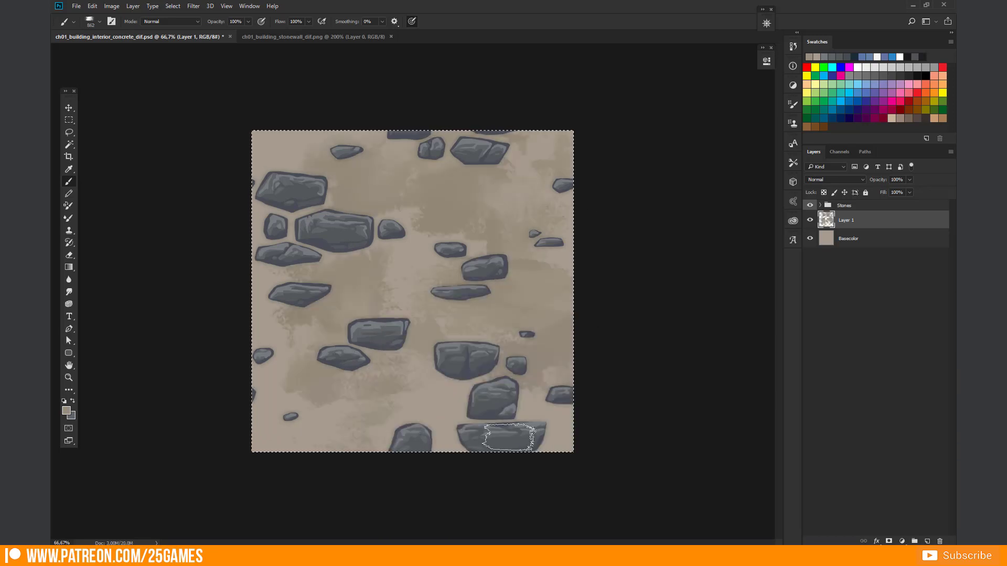
left_click(909, 179)
left_click_drag(915, 191, 877, 191)
key("ctrl+z")
Step: Add a layer mask to Layer 1 and brush away parts of the brown staining between the stones
left_click(889, 541)
key("x")
mouse_move(414, 202)
left_mouse_down()
mouse_move(294, 366)
mouse_move(511, 295)
left_mouse_up()
left_click(826, 220)
left_click(848, 220)
left_click_drag(362, 215, 529, 391)
left_click(826, 220)
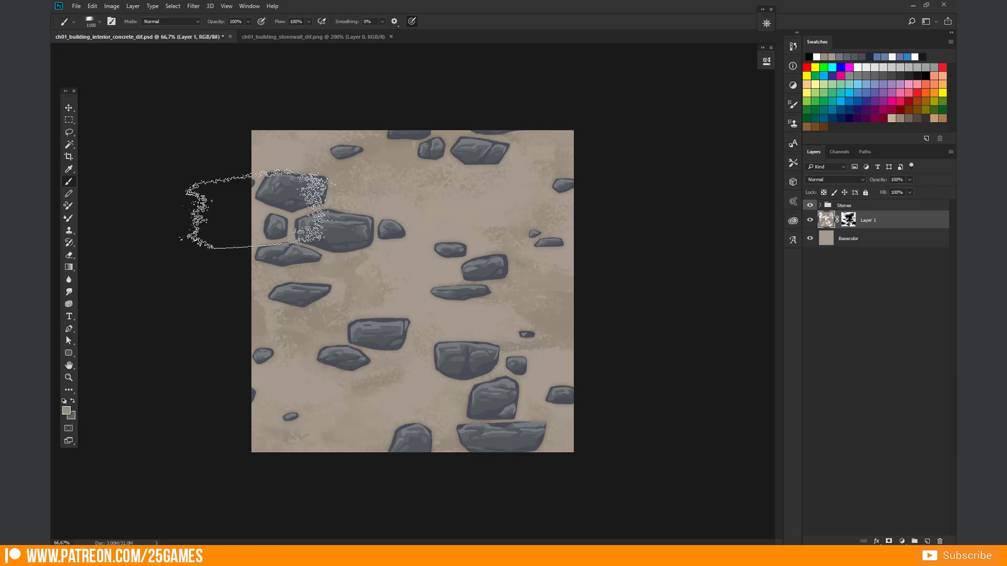
Step: Reduce the brush to 300 px and mask out more of the staining on Layer 1
key("bracketleft")
key("bracketleft")
key("bracketleft")
key("bracketleft")
key("bracketleft")
key("bracketleft")
key("bracketleft")
key("bracketleft")
key("bracketleft")
key("bracketleft")
key("bracketleft")
key("bracketleft")
key("bracketleft")
key("bracketleft")
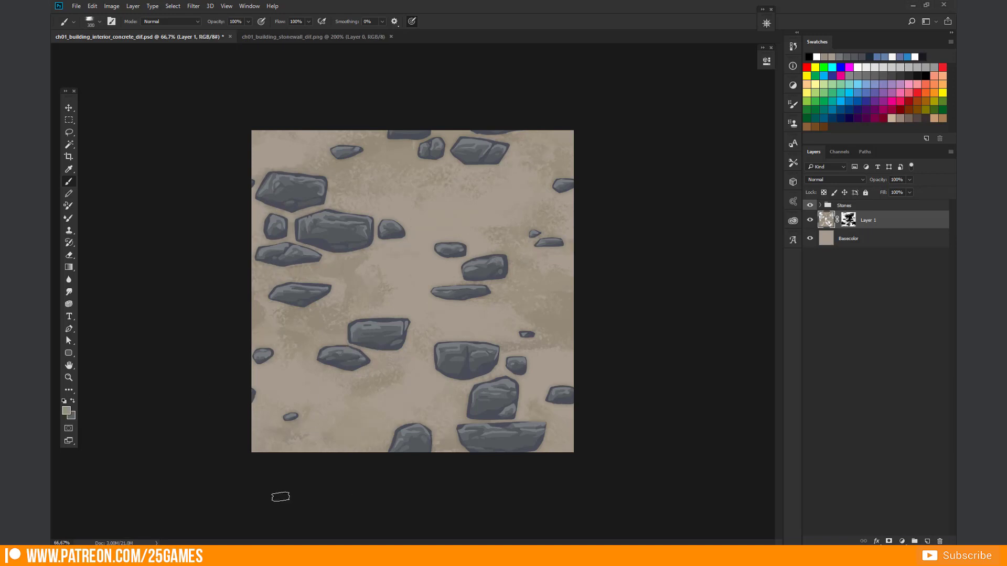
key("ctrl+backslash")
mouse_move(375, 382)
left_mouse_down()
mouse_move(270, 446)
mouse_move(306, 166)
mouse_move(554, 333)
mouse_move(299, 312)
left_mouse_up()
Step: Thin out the remaining stains around the stones on Layer 1's mask with a much smaller brush
key("bracketleft")
key("bracketleft")
key("bracketleft")
key("bracketleft")
key("bracketleft")
key("bracketleft")
key("bracketleft")
key("bracketleft")
left_click_drag(448, 440, 284, 276)
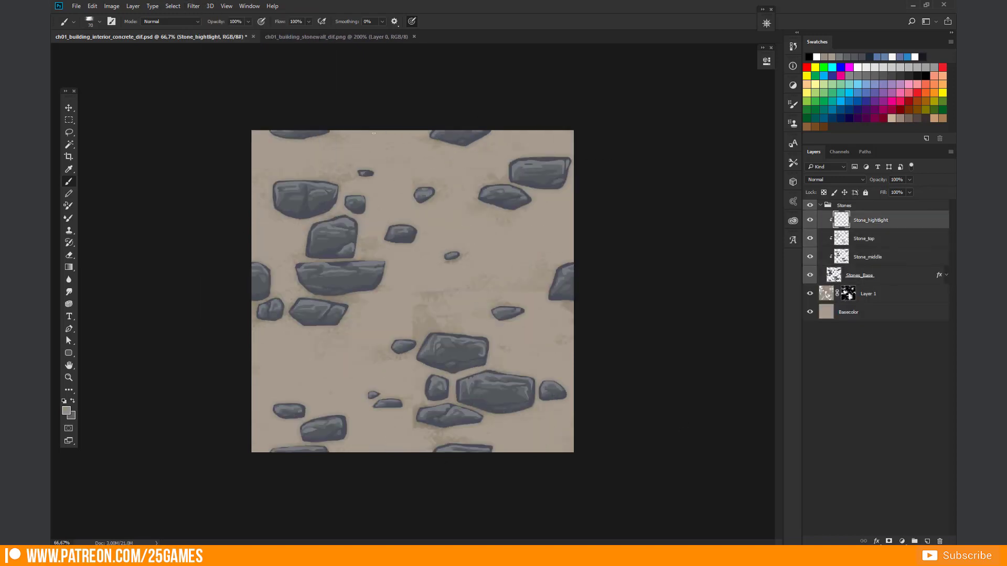
Step: Swap the paint colours and enlarge the brush to blend the hard stain seams between the stones
key("x")
key("bracketright")
key("bracketright")
key("bracketright")
key("bracketright")
key("bracketright")
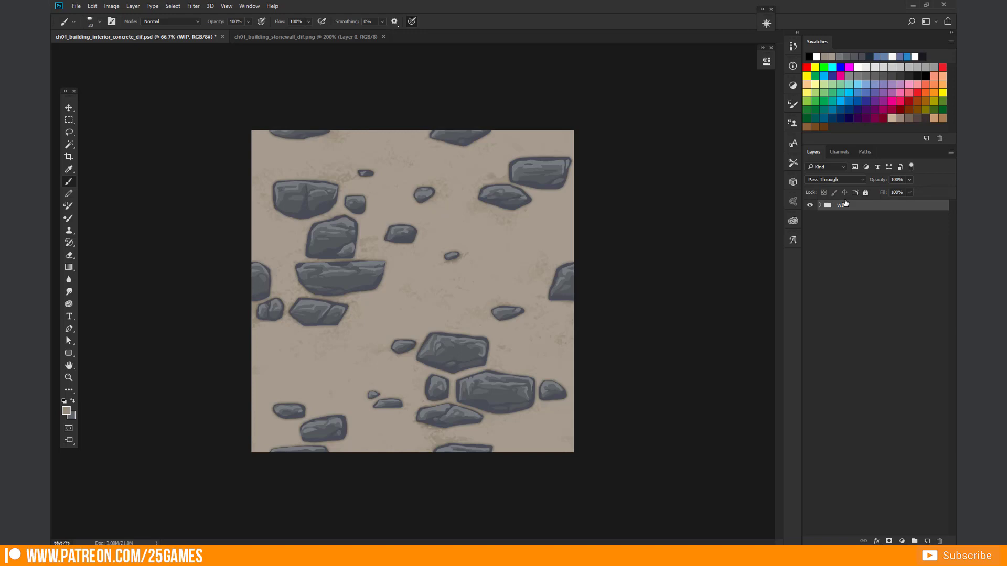
Step: Duplicate the WIP group and merge the copy into a single layer
left_click(927, 541)
key("ctrl+z")
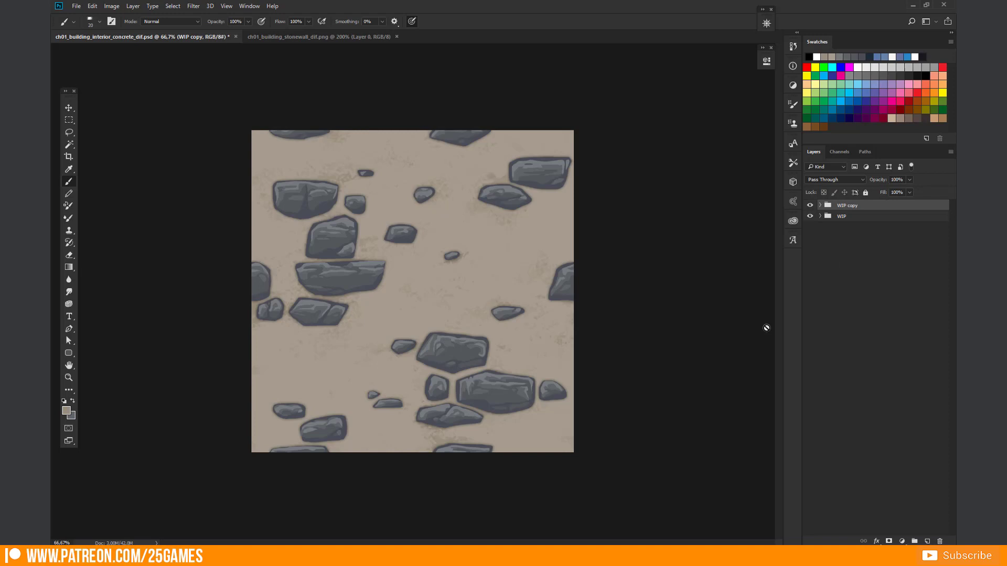
key("ctrl+e")
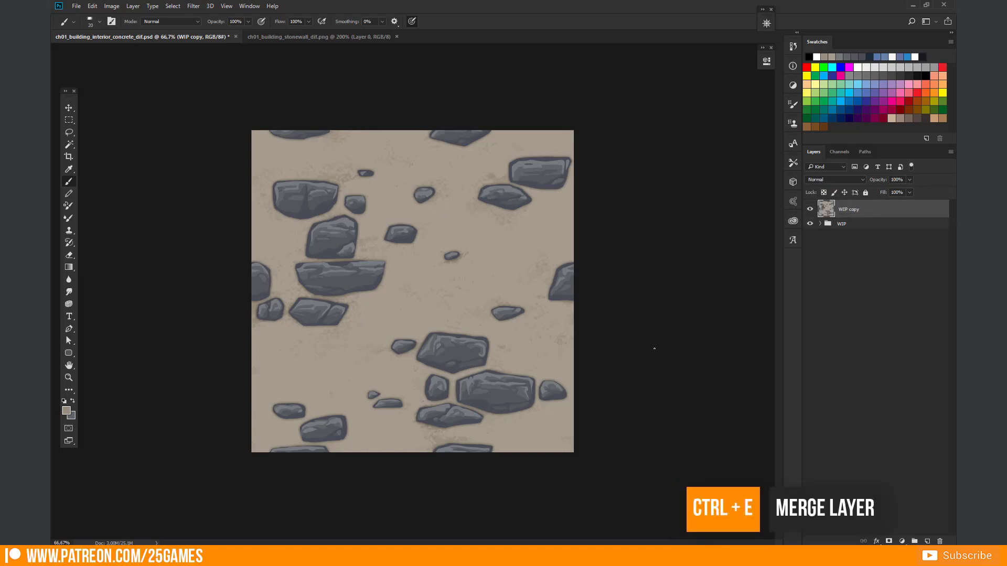
Step: Apply the Find Edges filter to the WIP copy layer and blend it with Multiply at roughly half opacity
left_click(193, 6)
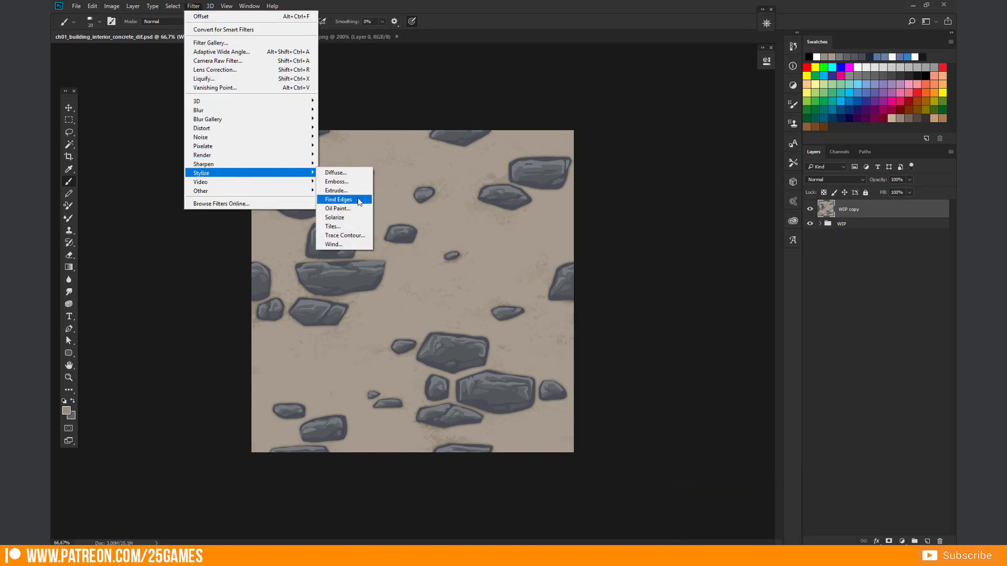
left_click(359, 200)
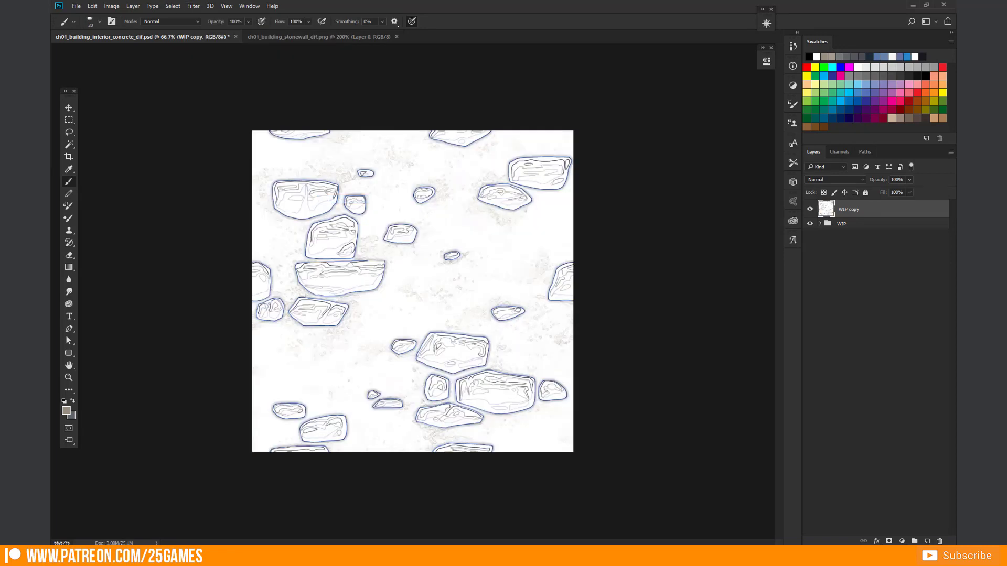
left_click(838, 180)
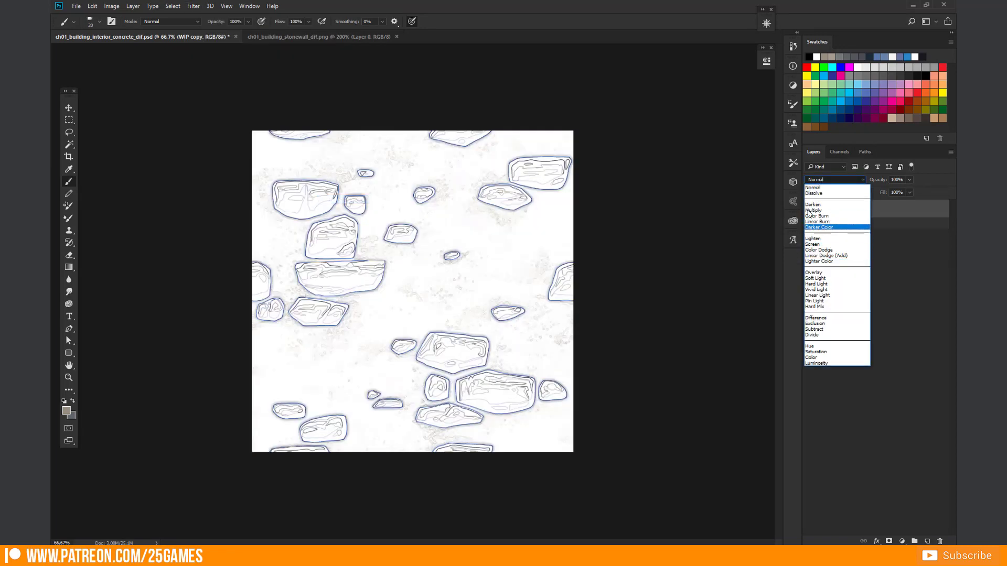
left_click(813, 210)
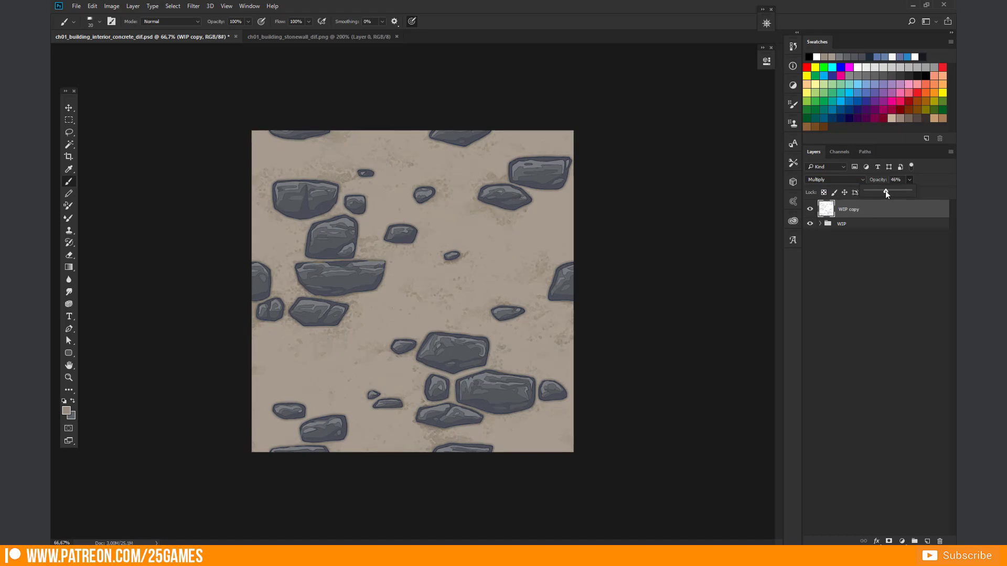
left_click(810, 209)
left_click(809, 210)
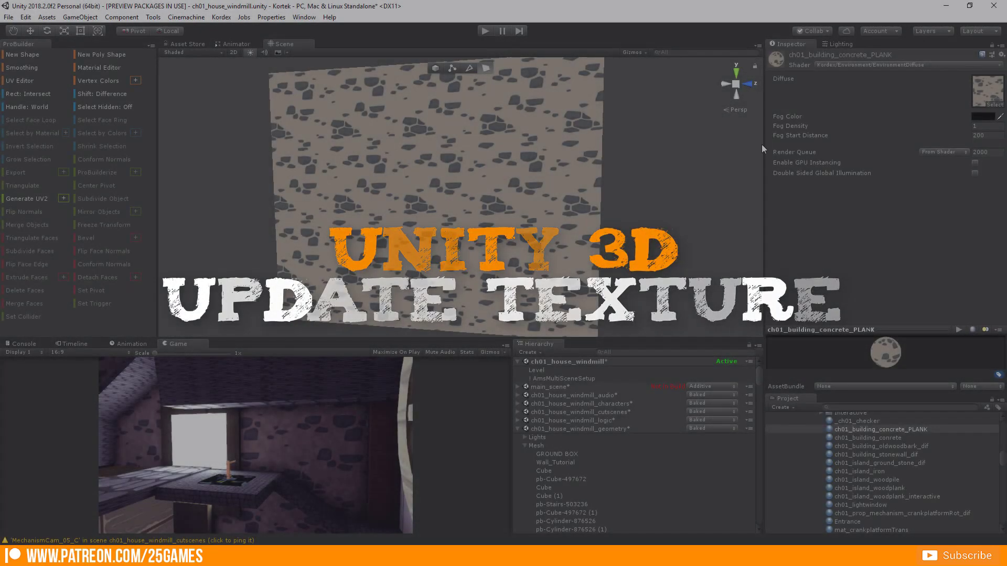
Step: Bring up the Building_Texture and texture folders in File Explorer and arrange their windows side by side
left_click_drag(615, 256, 471, 292, "alt")
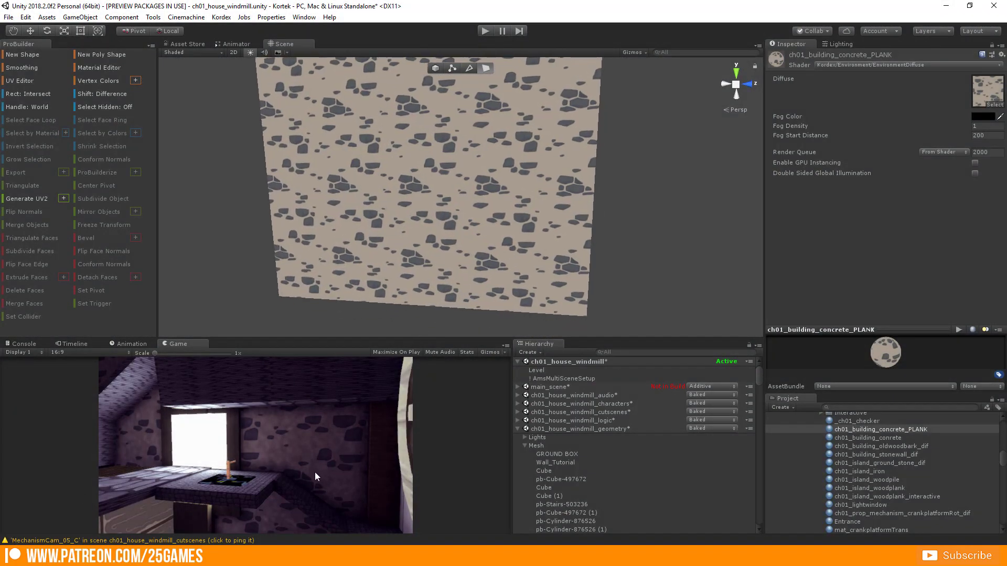
left_click_drag(367, 245, 533, 260)
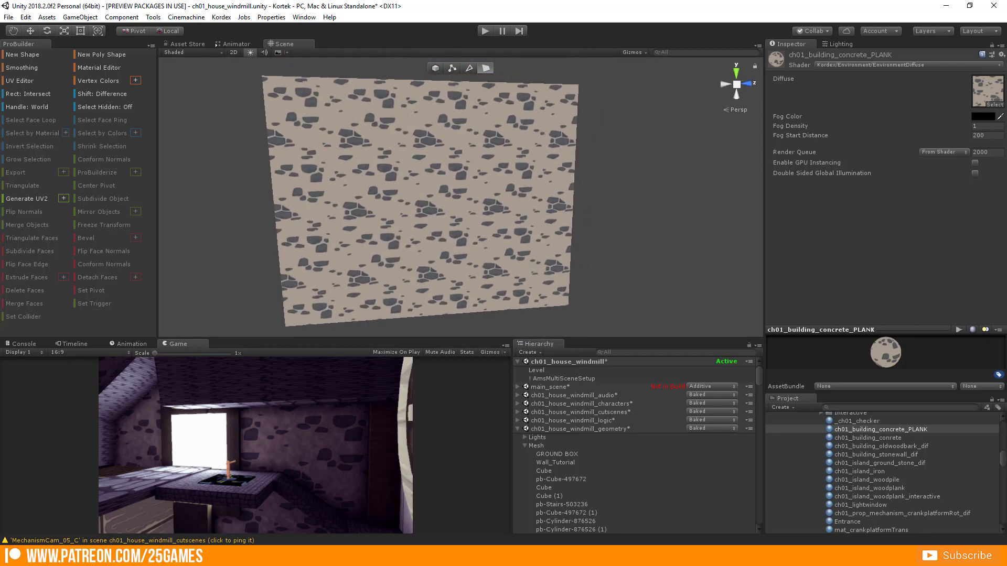
left_click(117, 556)
left_click(55, 512)
left_click(117, 556)
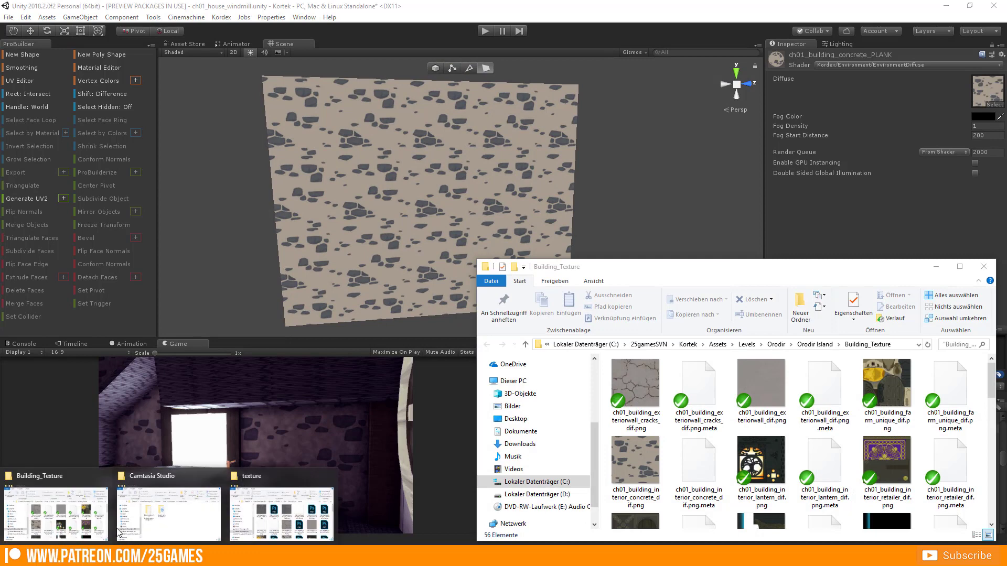
left_click(287, 519)
left_click_drag(608, 122, 262, 286)
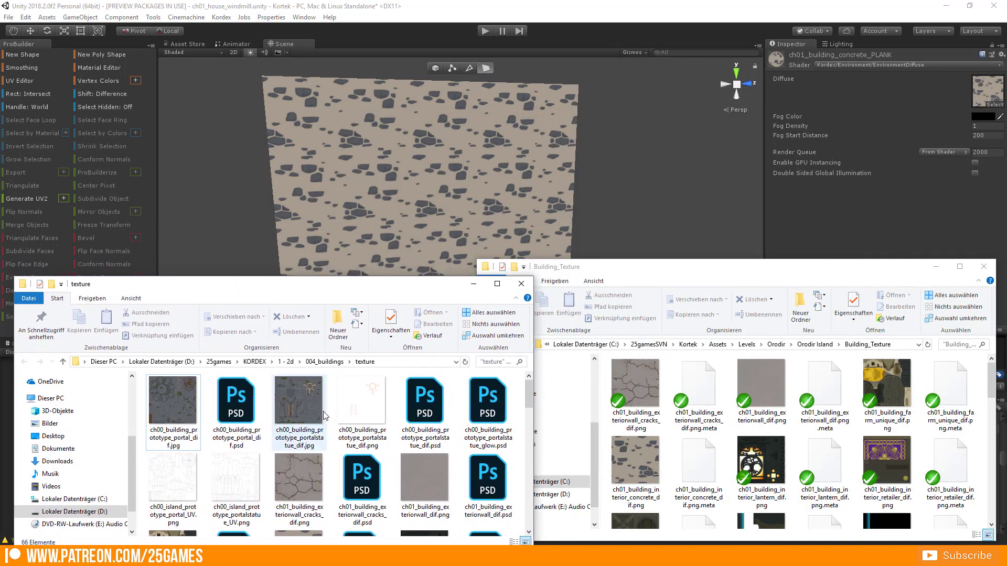
Step: Overwrite ch01_building_interior_concrete_dif.png in Building_Texture with the texture folder's version and examine the tile seams on the Unity wall up close
scroll(406, 483, "down", 1)
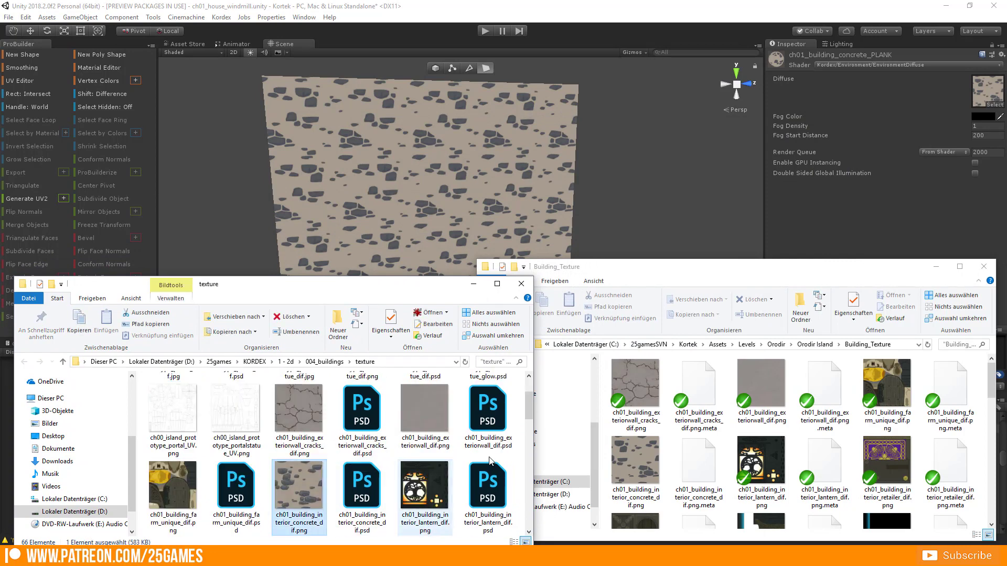
left_click(628, 452)
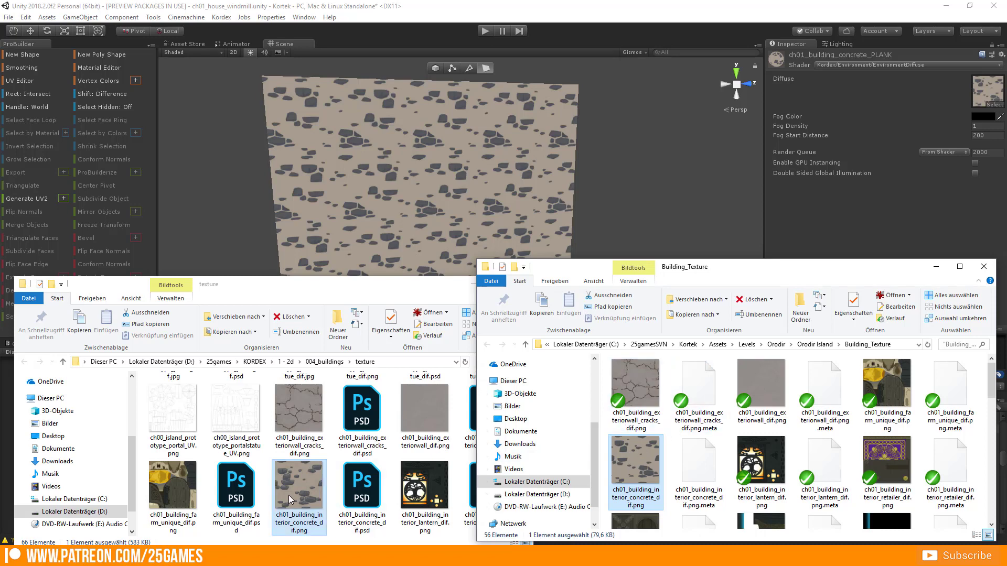
mouse_move(634, 470)
left_mouse_down()
mouse_move(625, 438)
mouse_move(646, 471)
left_mouse_up()
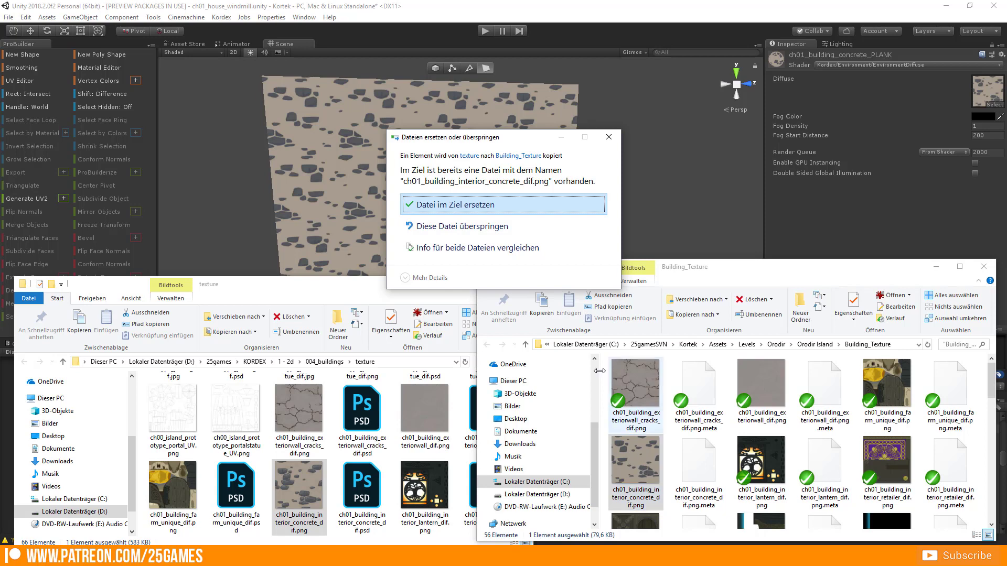
left_click(485, 205)
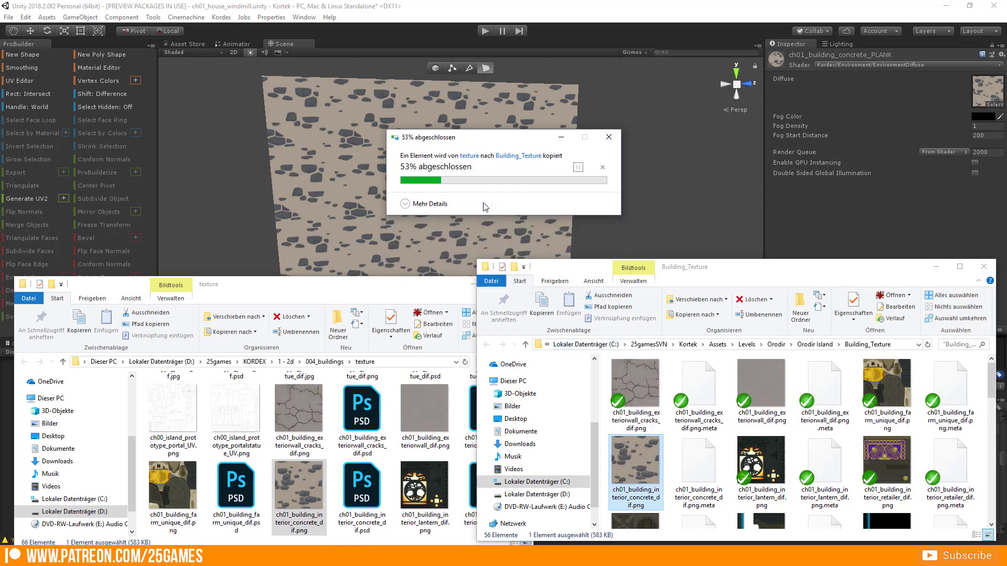
left_click(580, 21)
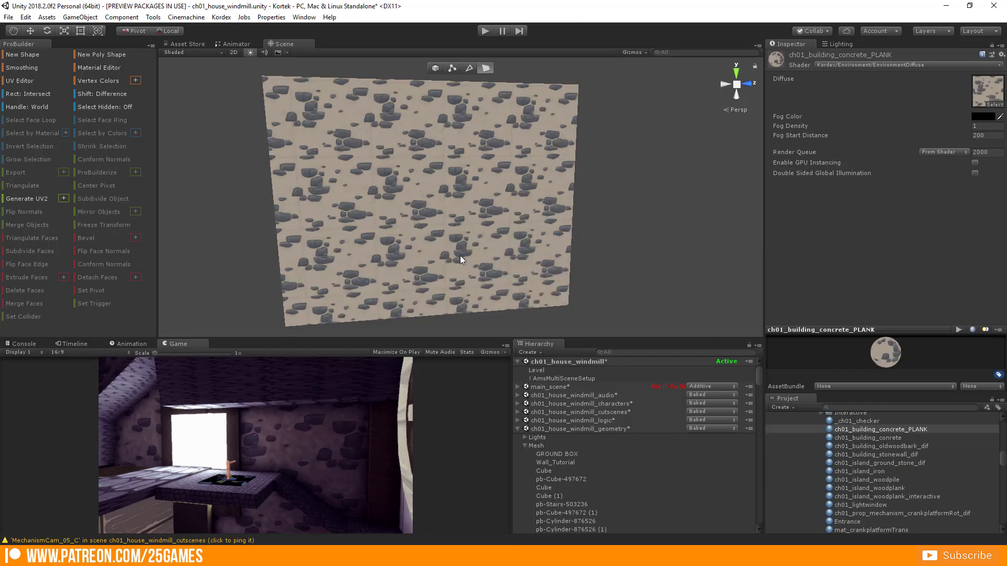
scroll(460, 259, "up", 10)
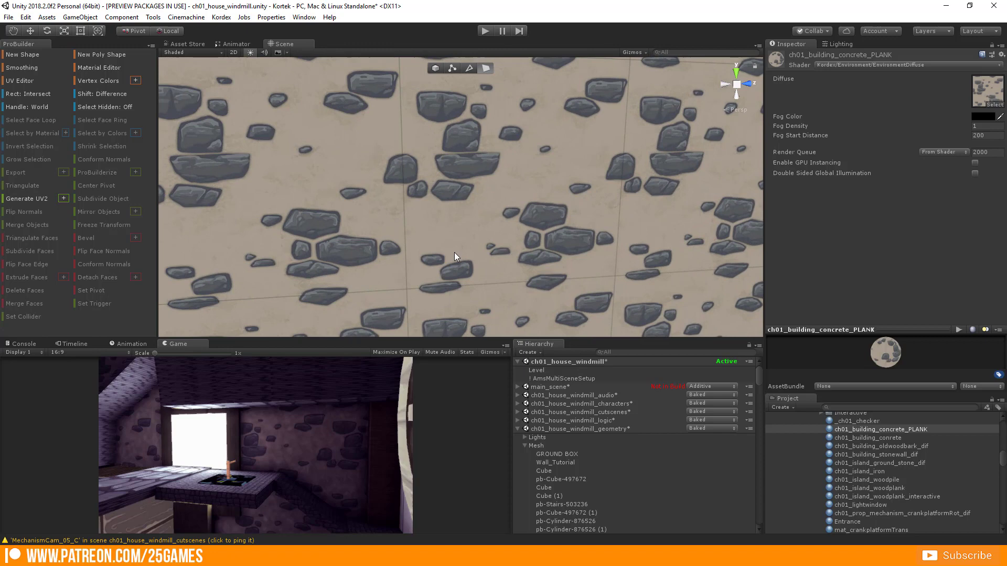
left_click_drag(454, 253, 394, 220)
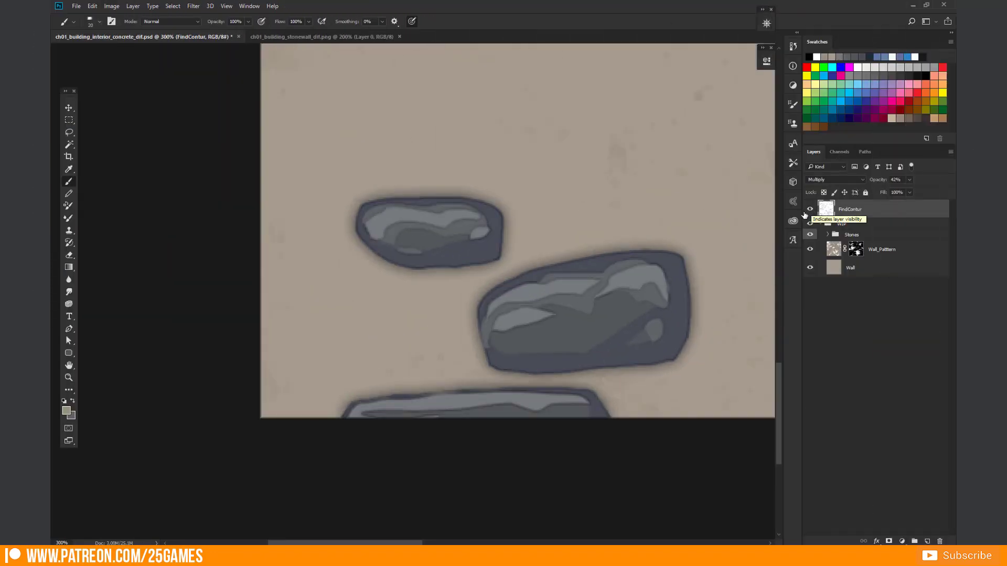
Step: In Photoshop, hide the WIP group and remove the dark edge line along the border of the FindContur layer
left_click(810, 242)
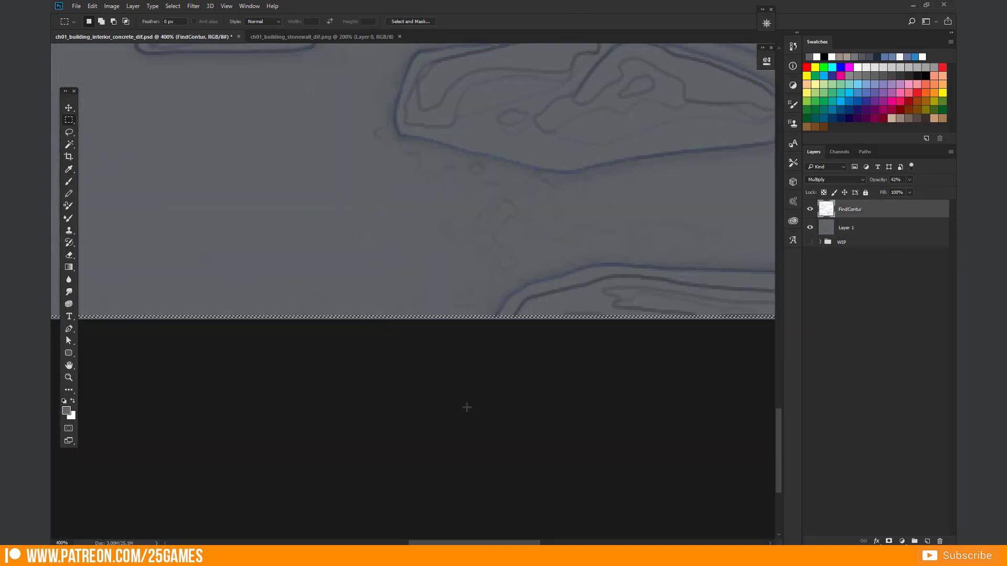
left_click_drag(373, 382, 370, 365)
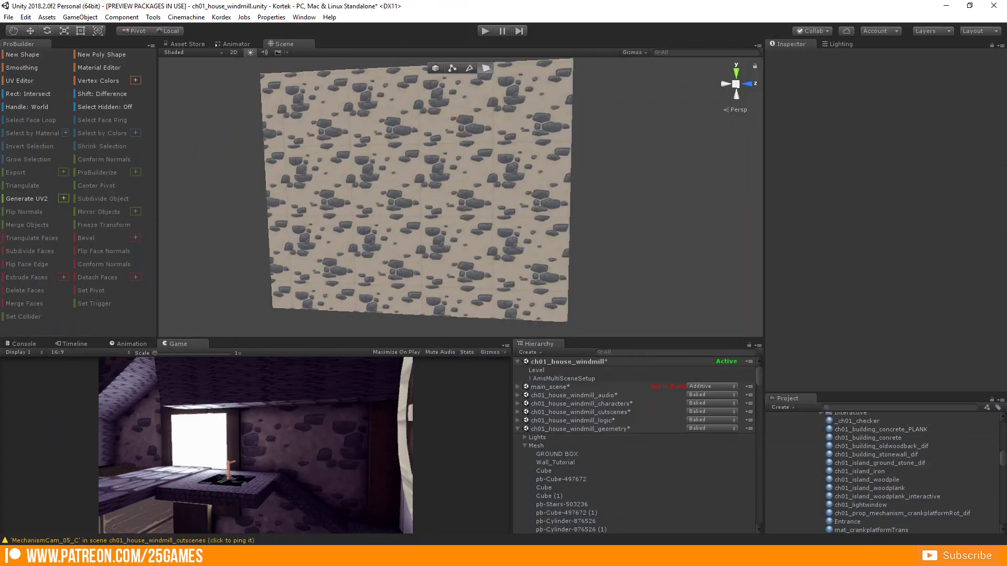
Step: Replace the Building_Texture copy of ch01_building_interior_concrete_dif.png with the corrected file from the texture folder and return to Unity
mouse_move(105, 556)
left_click(56, 513)
left_click(279, 512)
left_click_drag(293, 493, 637, 449)
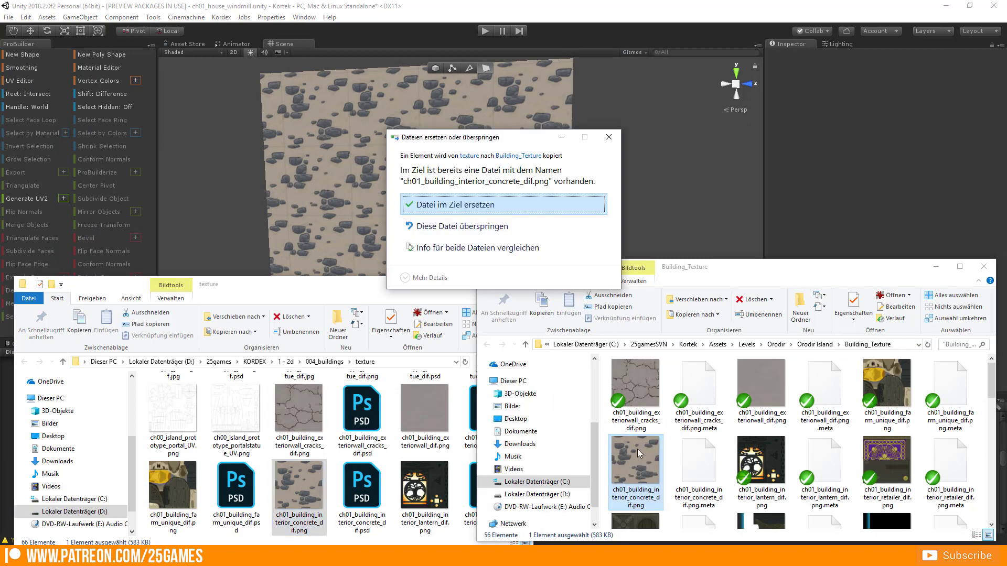
left_click(429, 203)
left_click(563, 20)
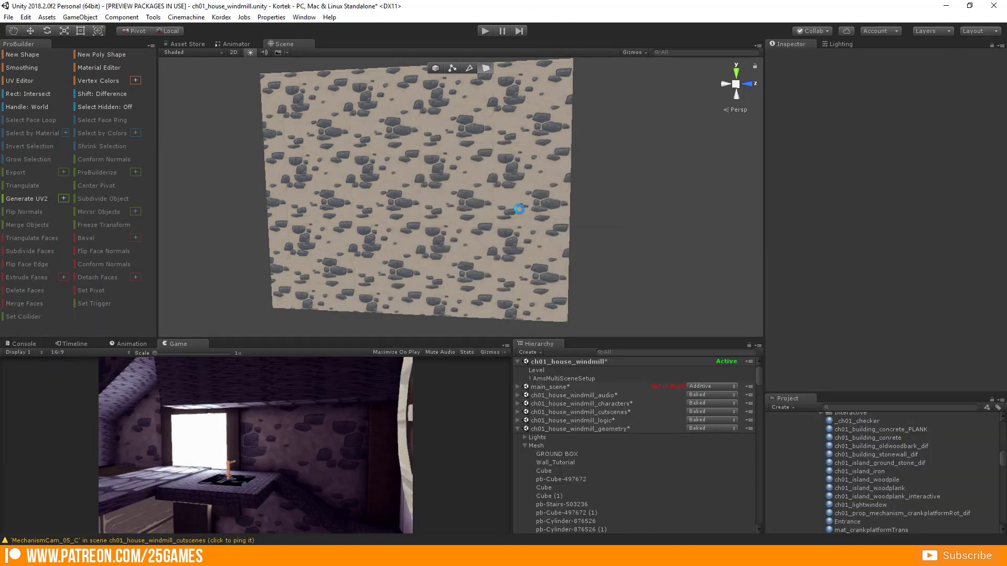
Step: Examine the updated stone texture on the Unity wall for visible seams and repetition, both up close and from a distance
scroll(486, 228, "up", 5)
scroll(449, 239, "up", 5)
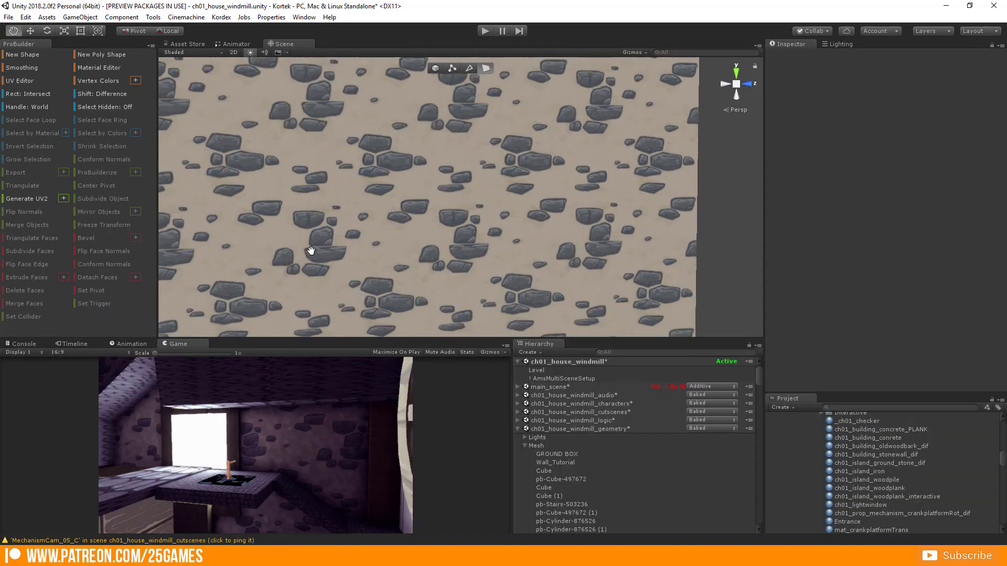
left_click_drag(308, 252, 343, 232)
left_click_drag(332, 285, 481, 139)
scroll(466, 150, "down", 12)
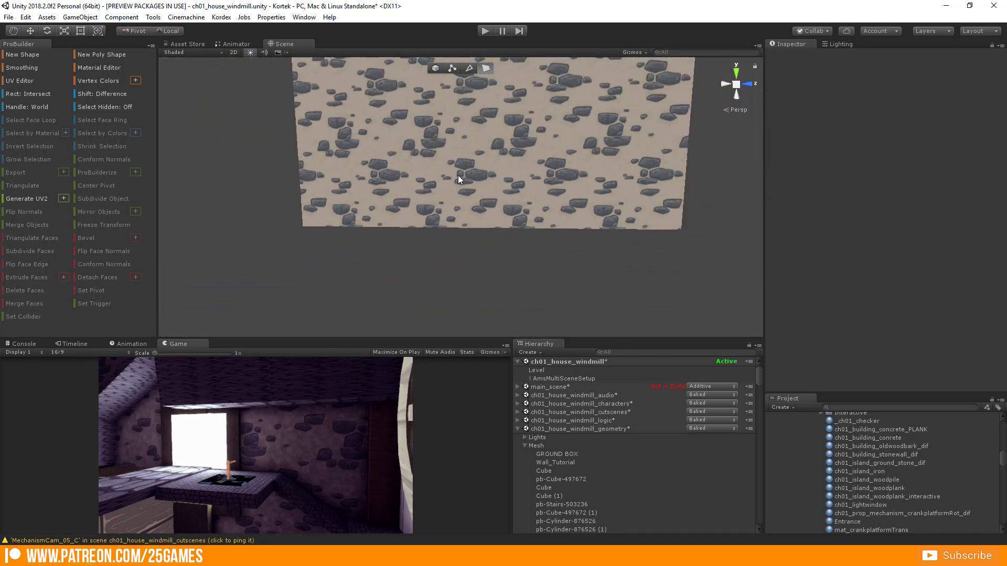
scroll(532, 196, "down", 5)
left_click_drag(532, 196, 412, 246)
scroll(409, 221, "up", 8)
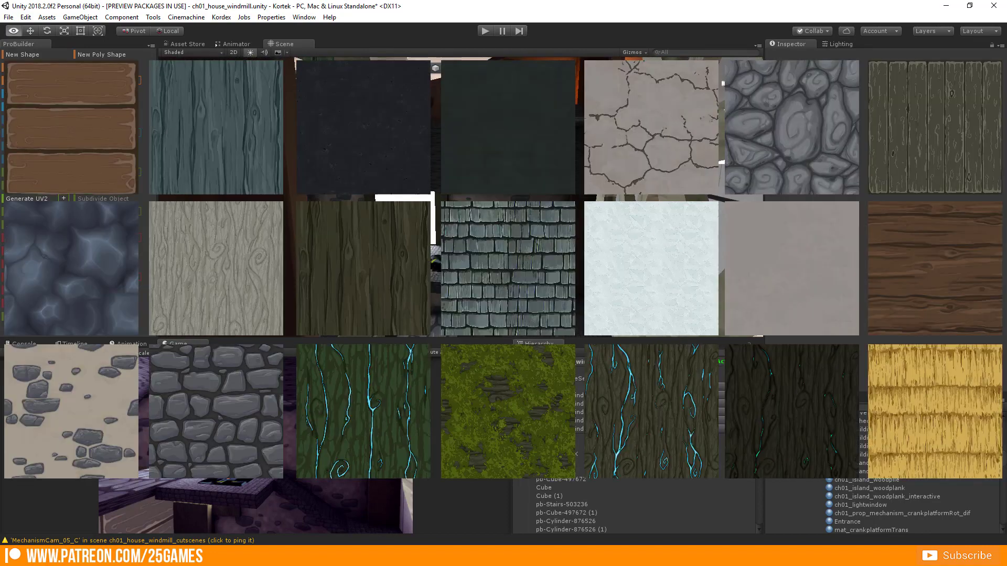